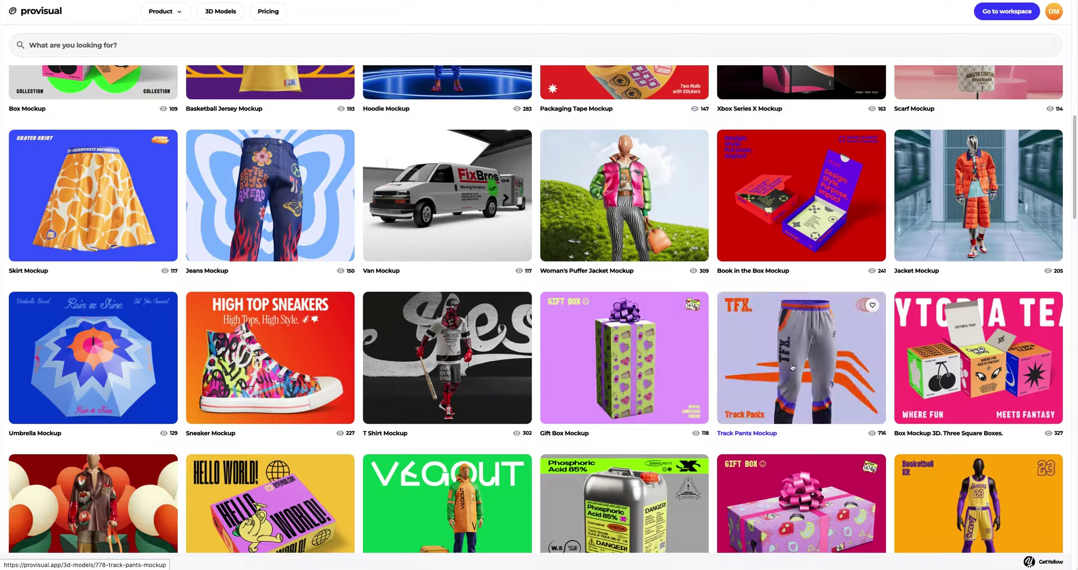
# Open the Track Pants Mockup and look through its preview images.
pyautogui.click(796, 367)
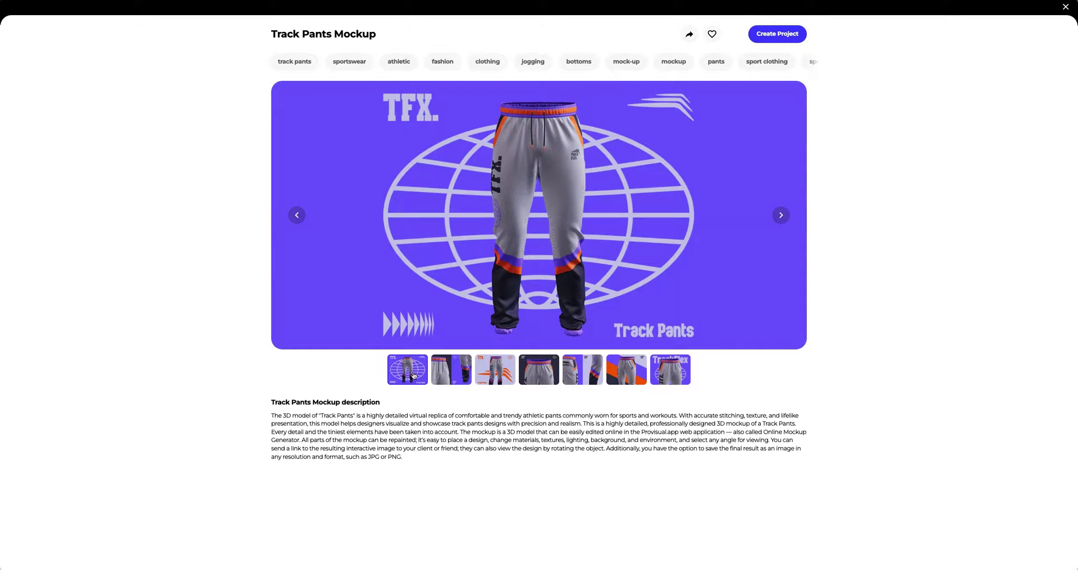
pyautogui.click(434, 376)
pyautogui.click(484, 376)
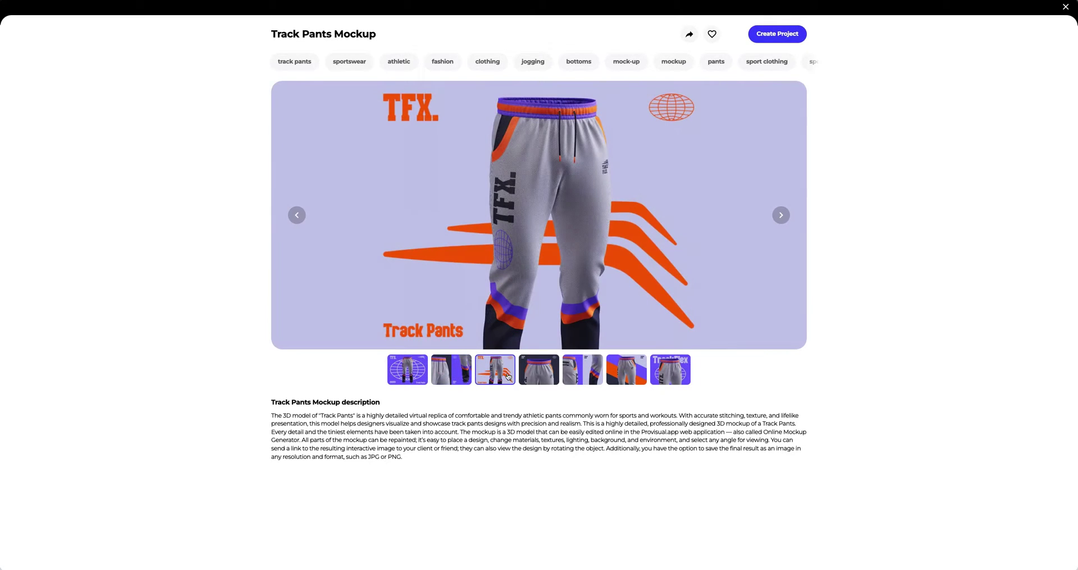
pyautogui.click(530, 377)
pyautogui.click(593, 378)
pyautogui.click(623, 380)
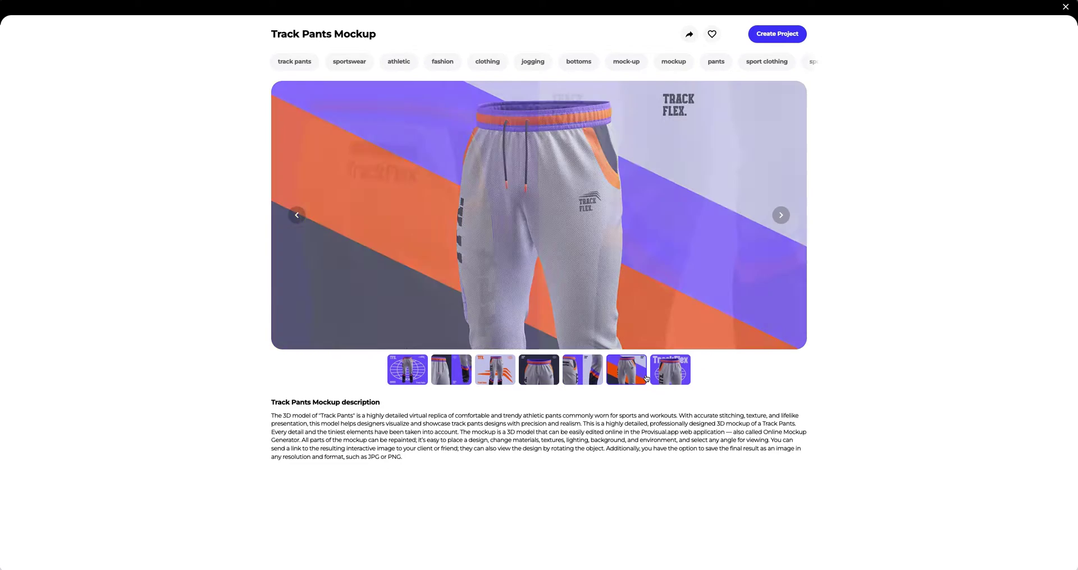
pyautogui.click(676, 380)
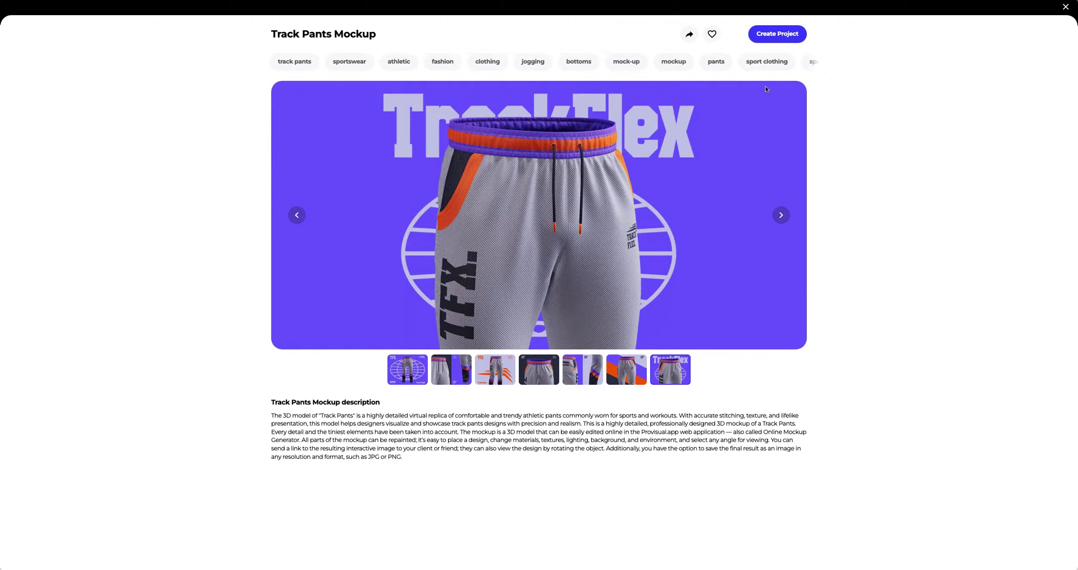
# Create a project from the Track Pants Mockup and inspect the waistband and knitted fabric up close on the blank pants.
pyautogui.click(776, 34)
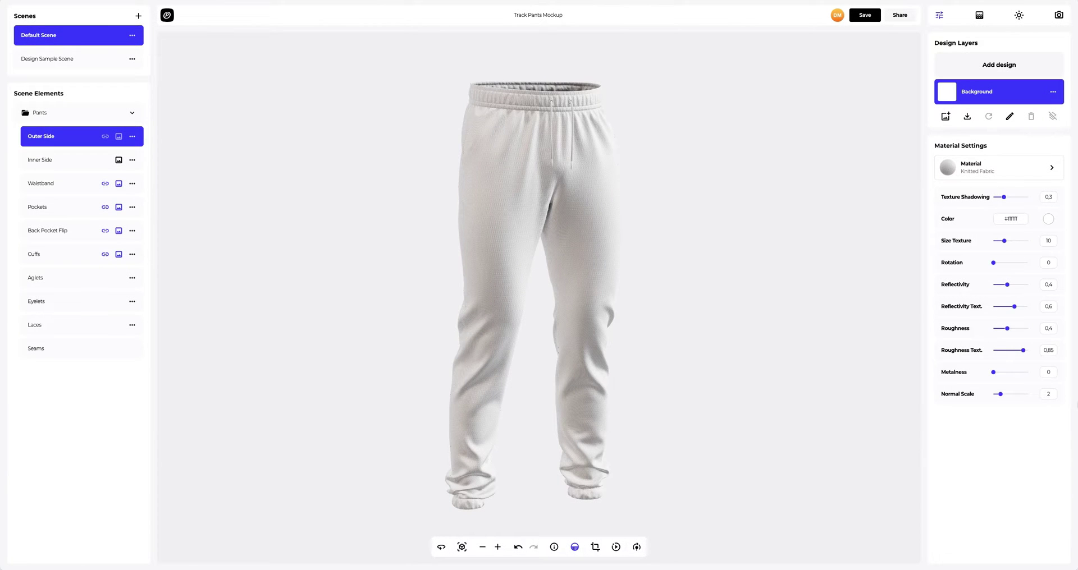
pyautogui.moveTo(632, 332)
pyautogui.mouseDown()
pyautogui.moveTo(323, 336)
pyautogui.moveTo(611, 343)
pyautogui.moveTo(644, 331)
pyautogui.mouseUp()
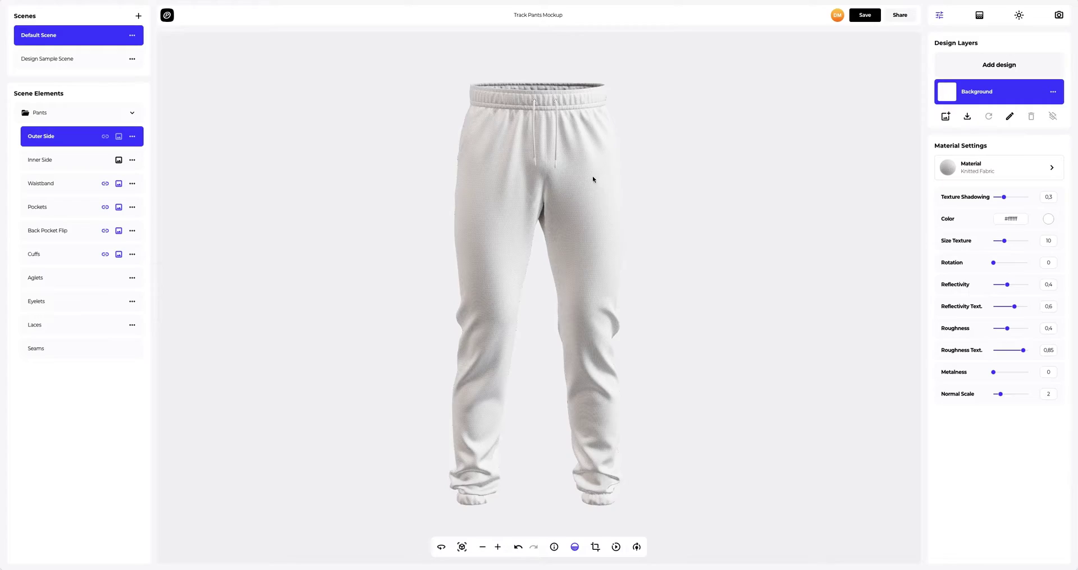
pyautogui.scroll(5, 593, 180)
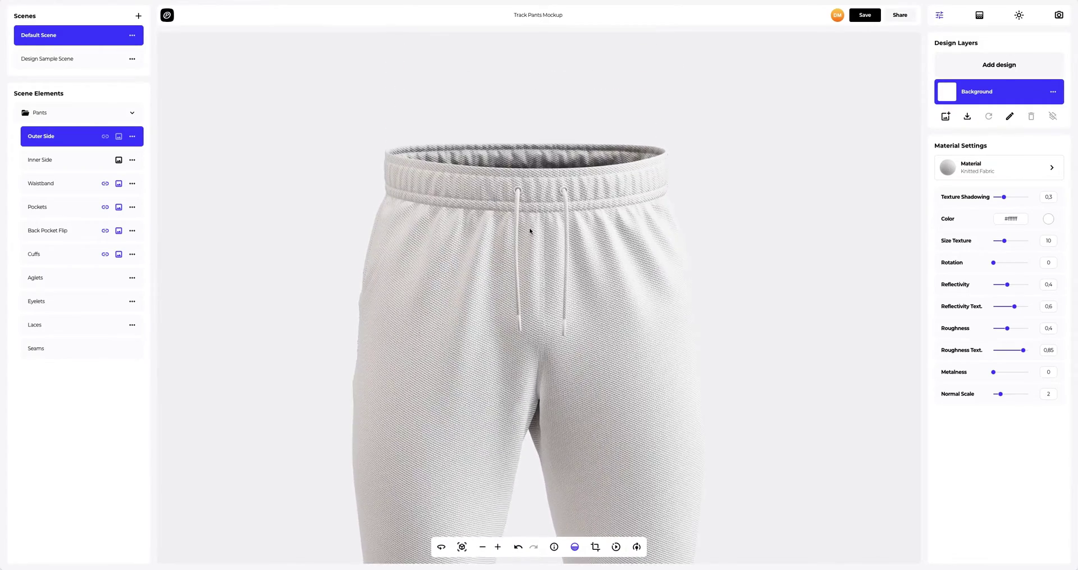
pyautogui.scroll(4, 529, 231)
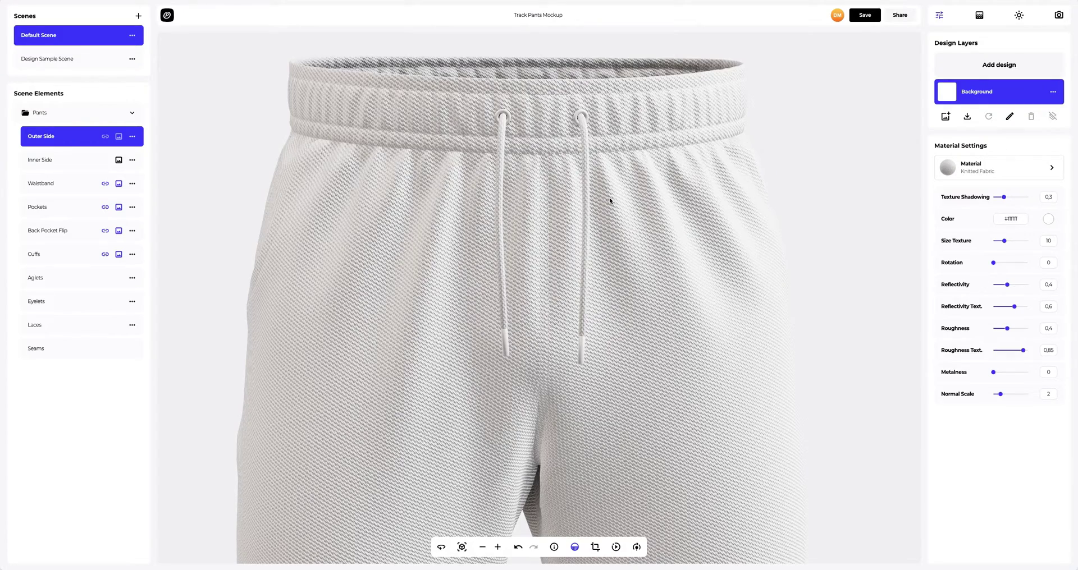
pyautogui.moveTo(573, 202); pyautogui.dragTo(609, 202)
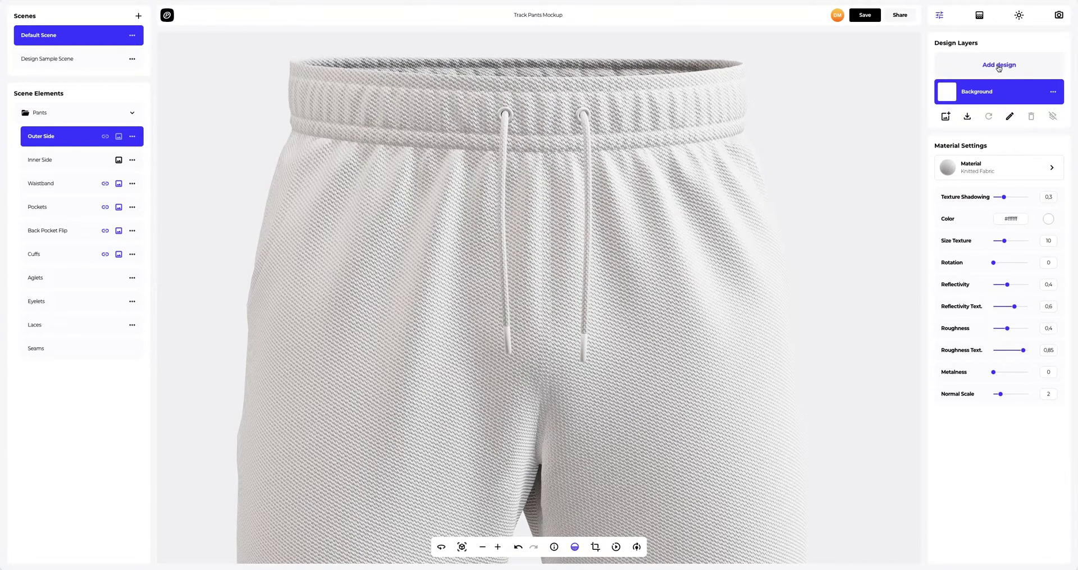
# Add Design.png as a design on the pants' outer side and check it along the full length of the model.
pyautogui.click(998, 66)
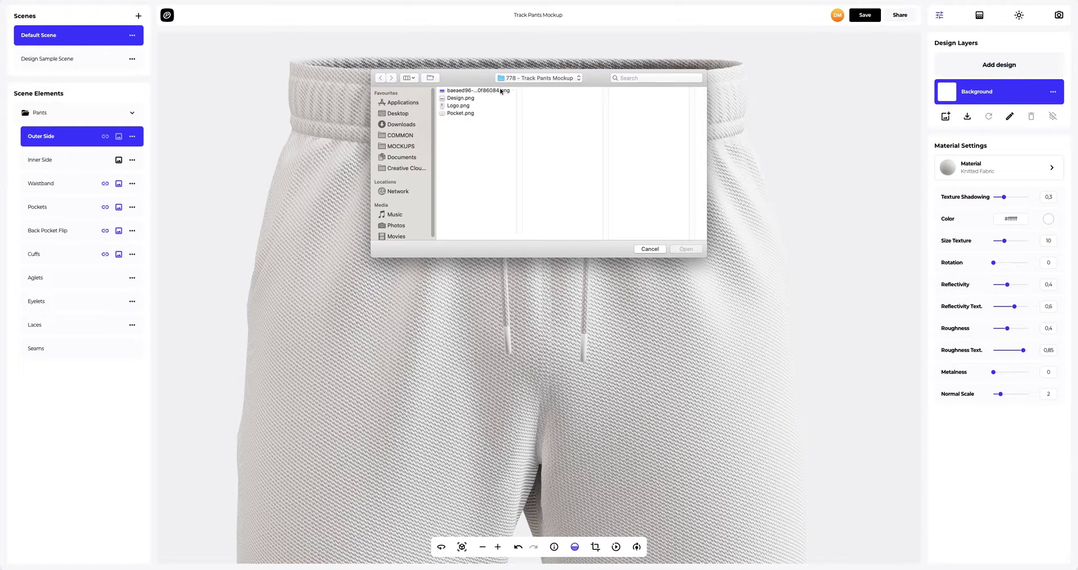
pyautogui.click(460, 100)
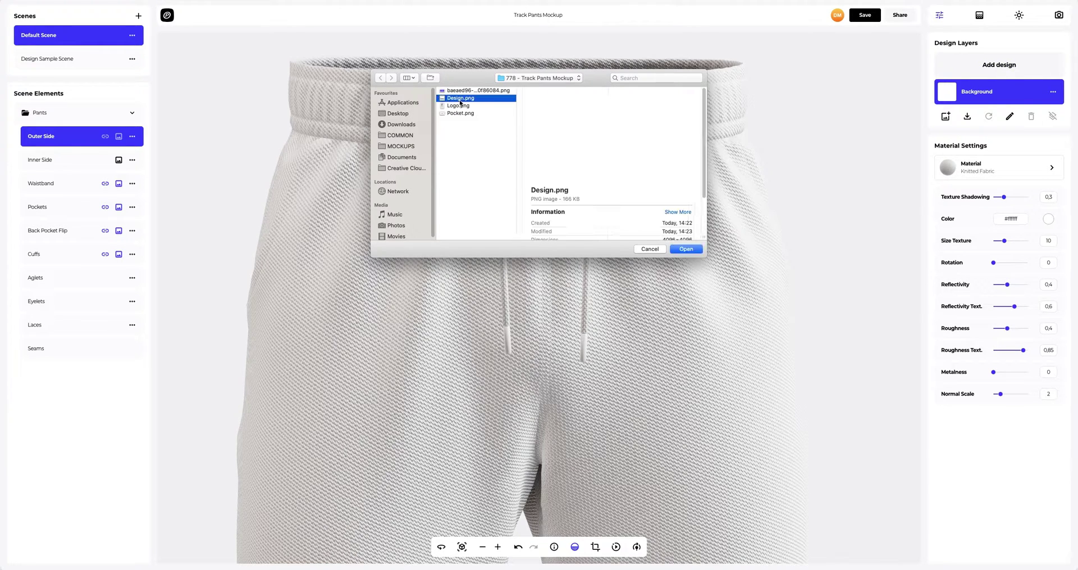
pyautogui.click(683, 251)
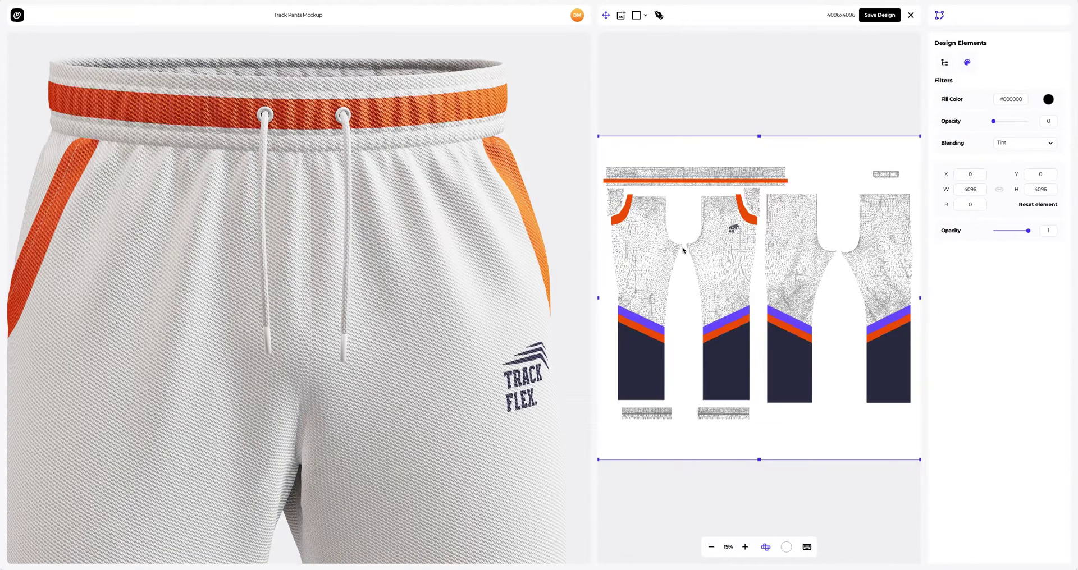
pyautogui.scroll(-5, 450, 204)
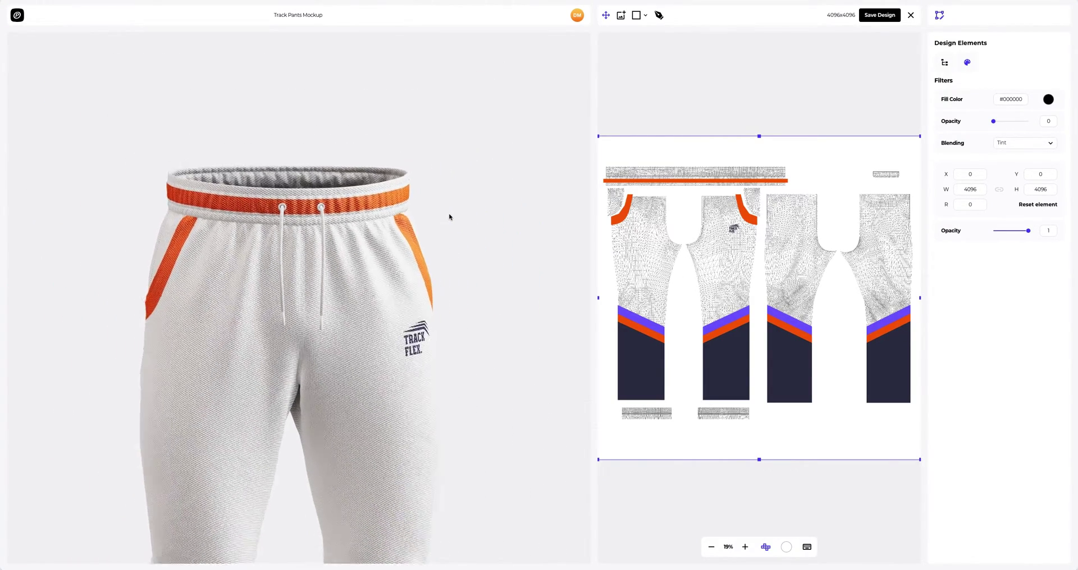
pyautogui.moveTo(399, 294); pyautogui.dragTo(392, 122)
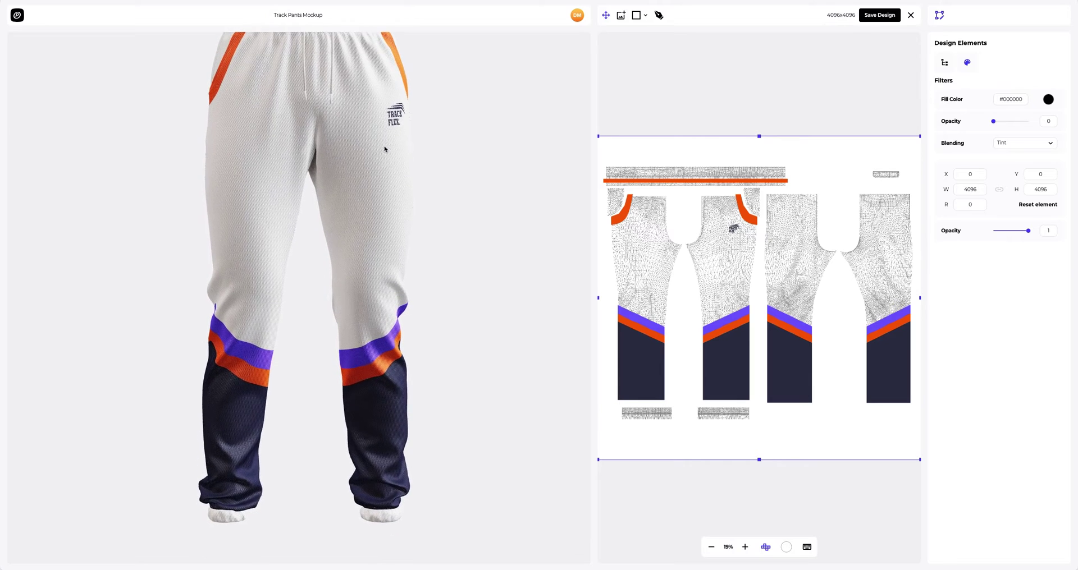
pyautogui.moveTo(382, 167)
pyautogui.mouseDown()
pyautogui.moveTo(181, 166)
pyautogui.moveTo(378, 167)
pyautogui.mouseUp()
pyautogui.scroll(-1, 440, 180)
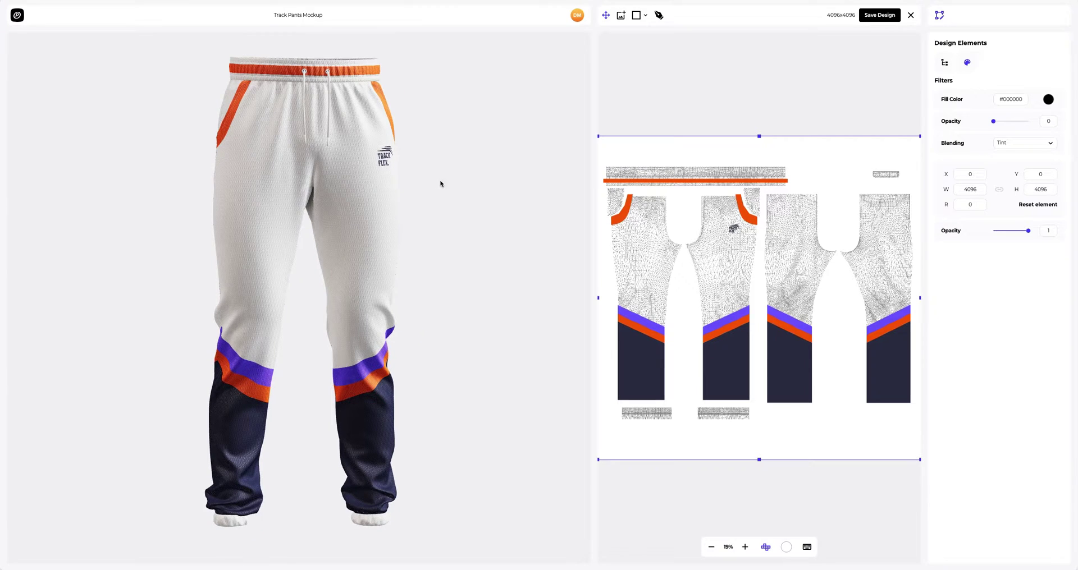
# Shift the full design slightly on the layout, and return it to position X 0, Y 0.
pyautogui.moveTo(637, 349)
pyautogui.mouseDown()
pyautogui.moveTo(640, 330)
pyautogui.moveTo(636, 349)
pyautogui.mouseUp()
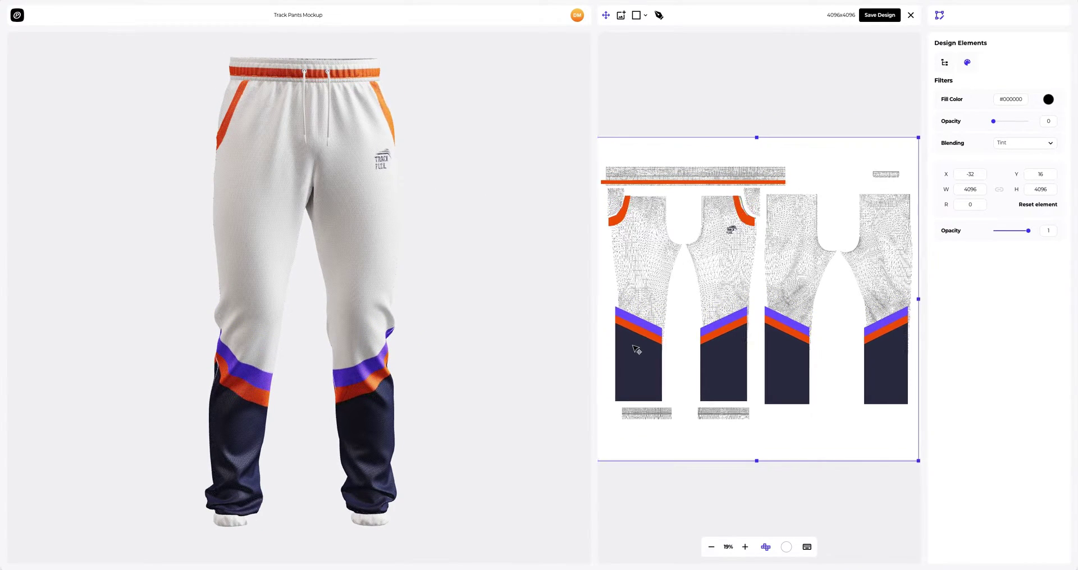
pyautogui.doubleClick(964, 174)
pyautogui.write('0')
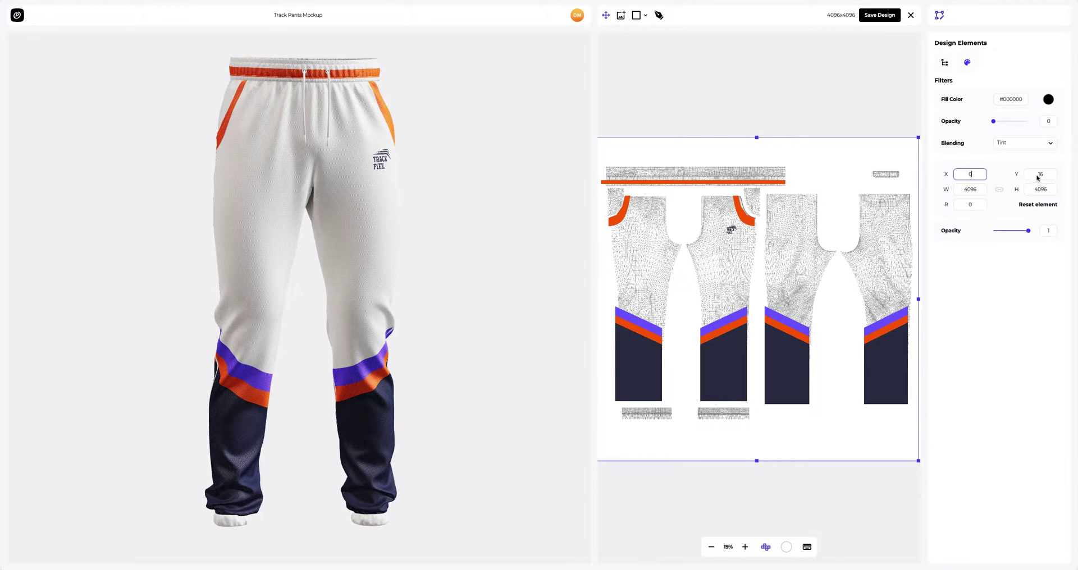
pyautogui.doubleClick(1038, 174)
pyautogui.write('0')
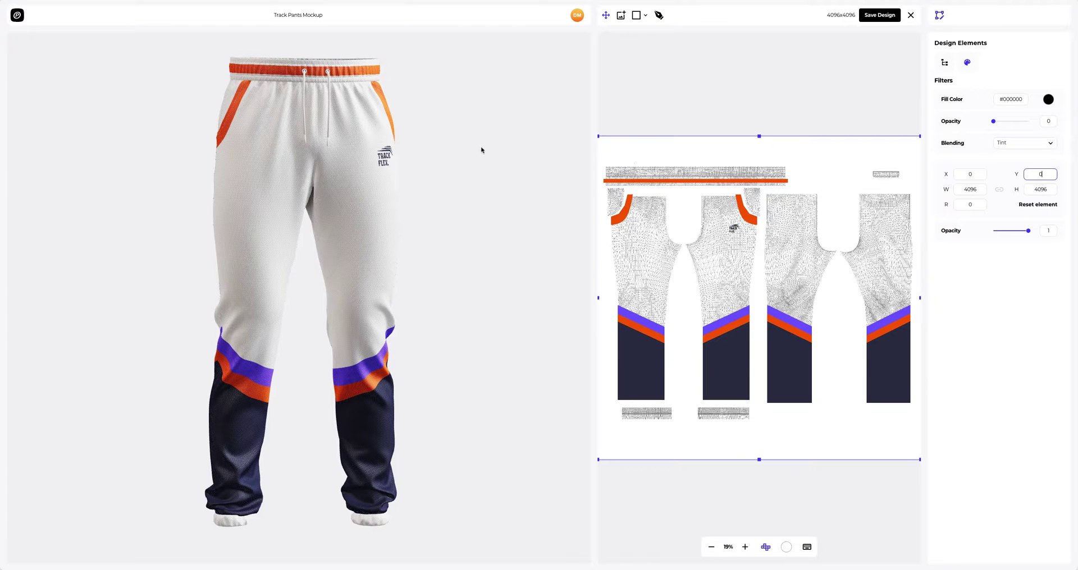
# Add Logo.png to the design and place it on the front leg panel below the orange pocket trim, at about X 173, Y 1142.
pyautogui.moveTo(243, 138); pyautogui.dragTo(280, 123)
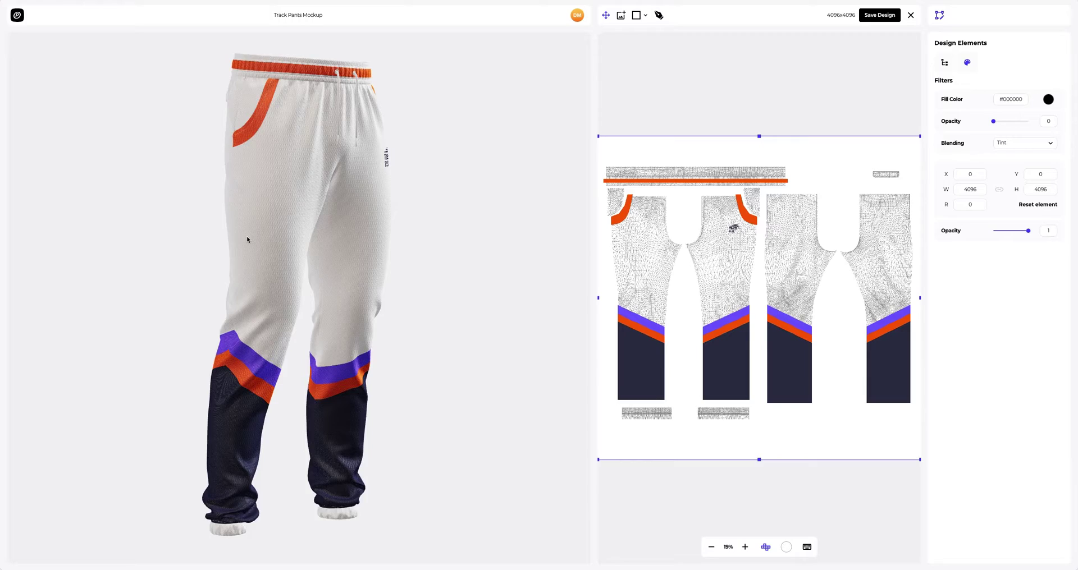
pyautogui.scroll(5, 247, 240)
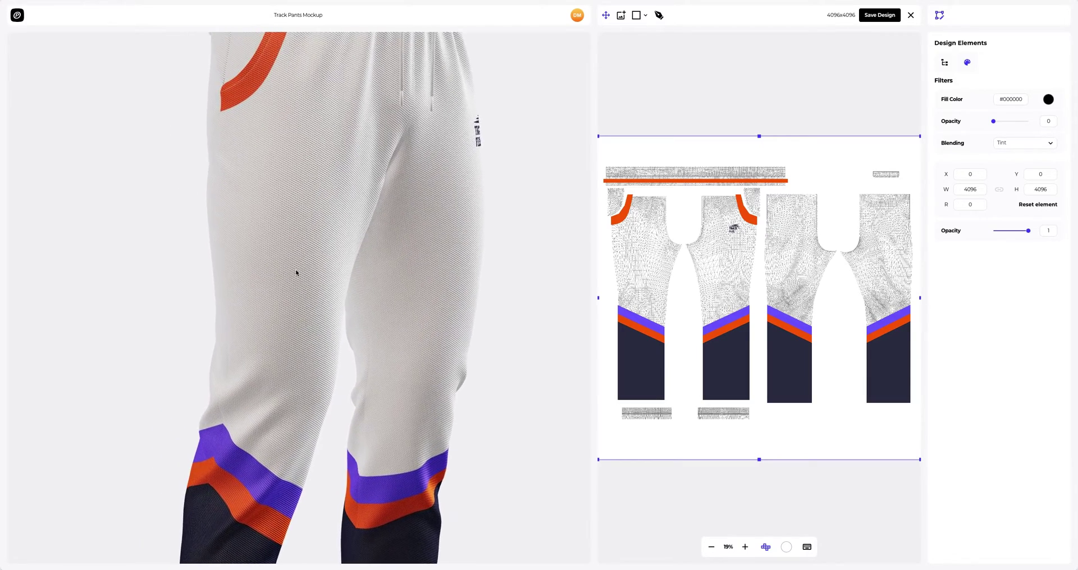
pyautogui.scroll(6, 662, 281)
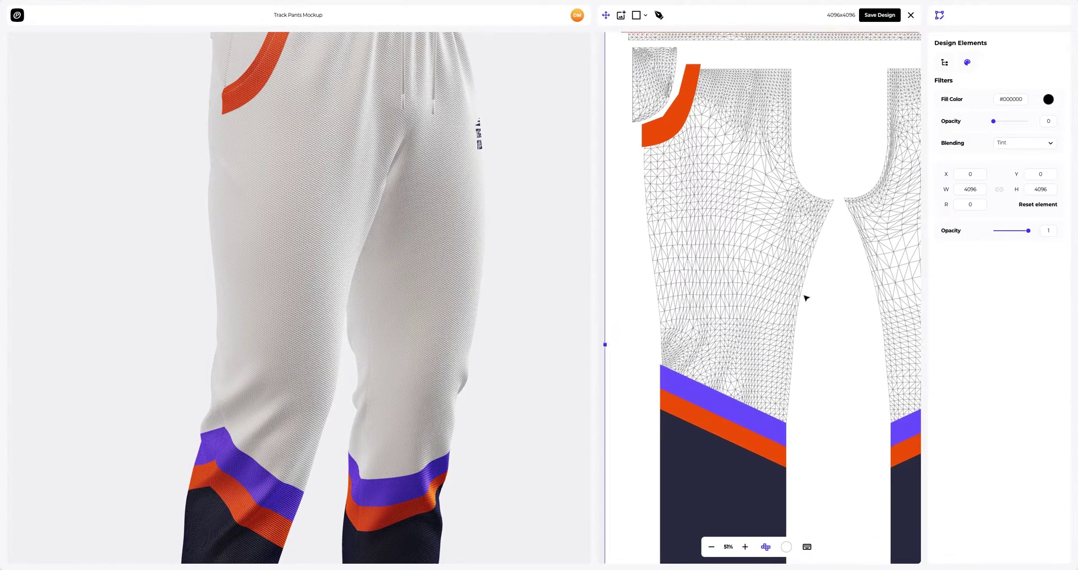
pyautogui.moveTo(805, 298); pyautogui.dragTo(810, 310)
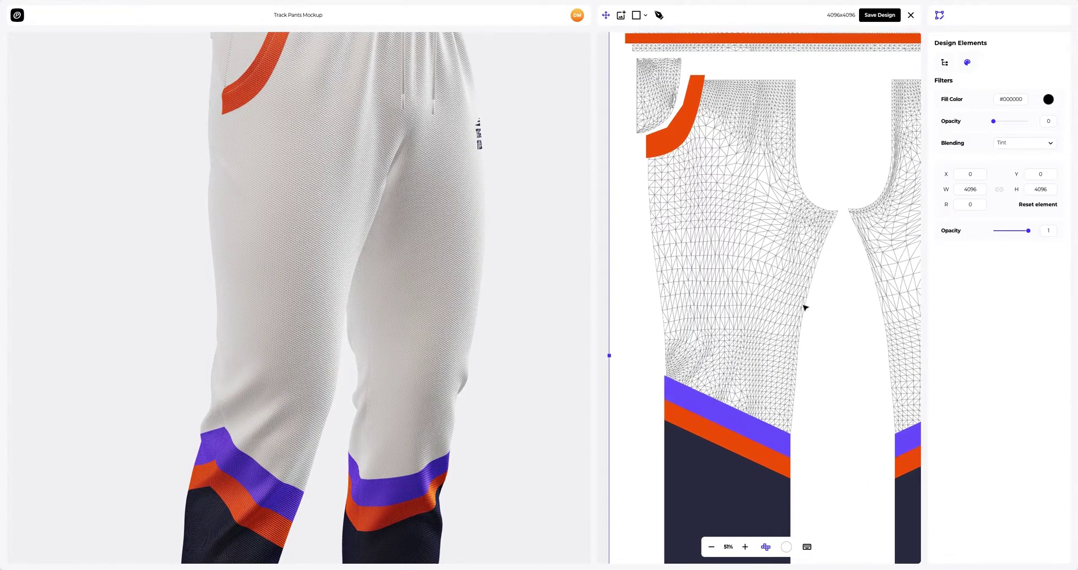
pyautogui.click(622, 16)
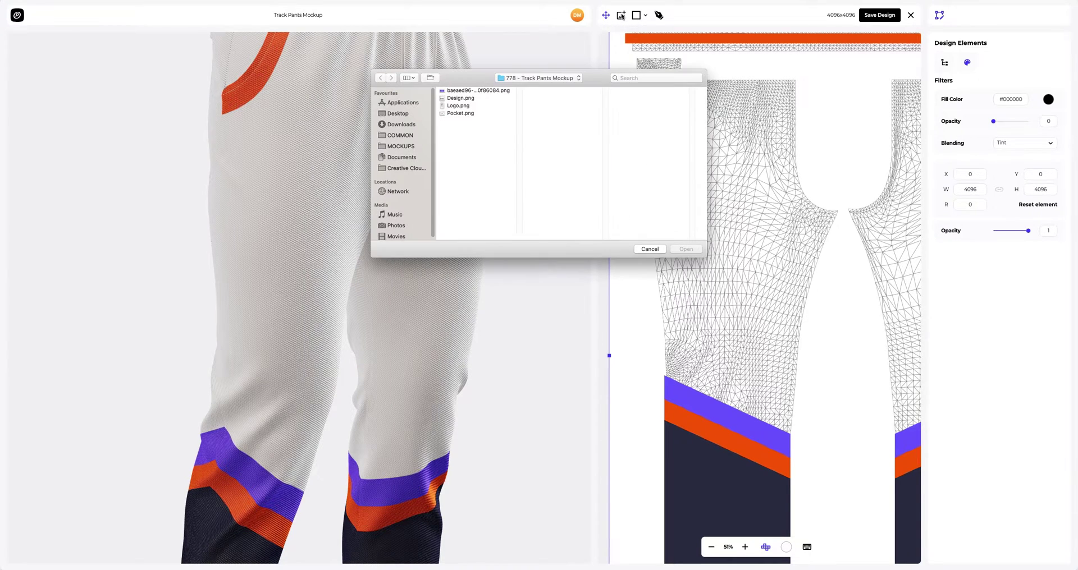
pyautogui.click(458, 105)
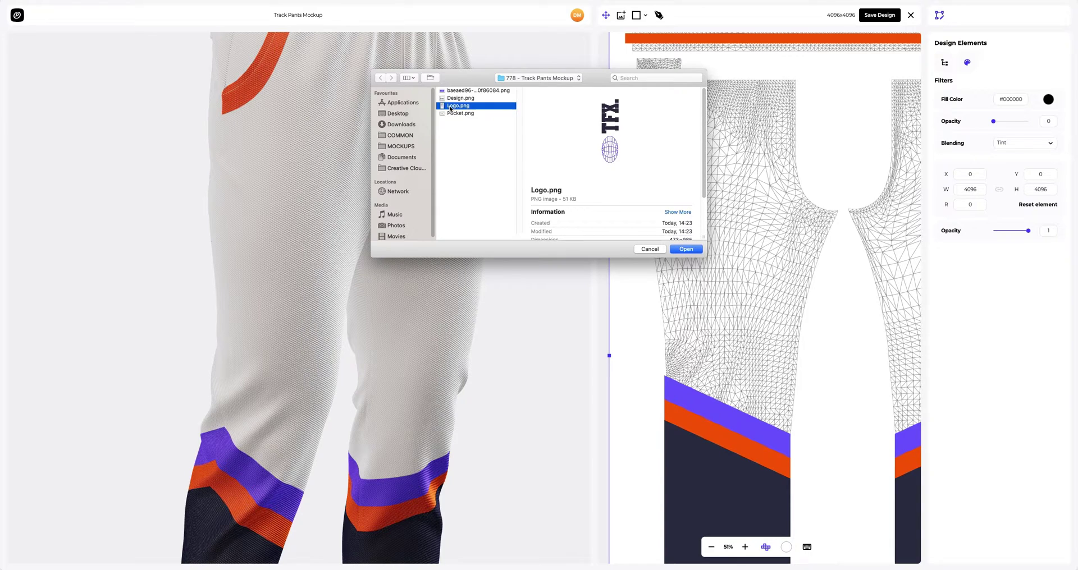
pyautogui.click(683, 252)
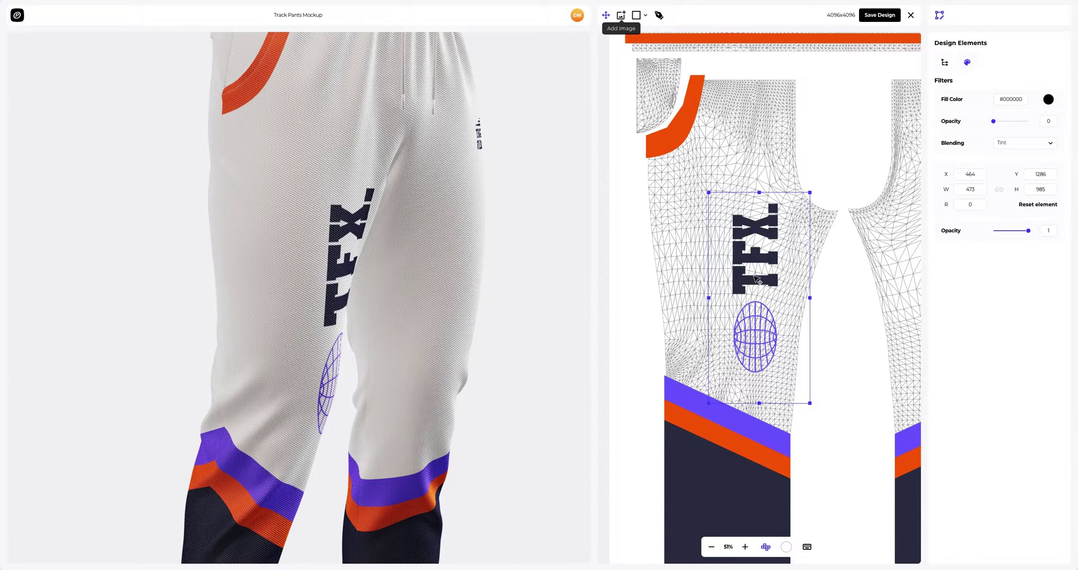
pyautogui.moveTo(737, 275); pyautogui.dragTo(697, 252)
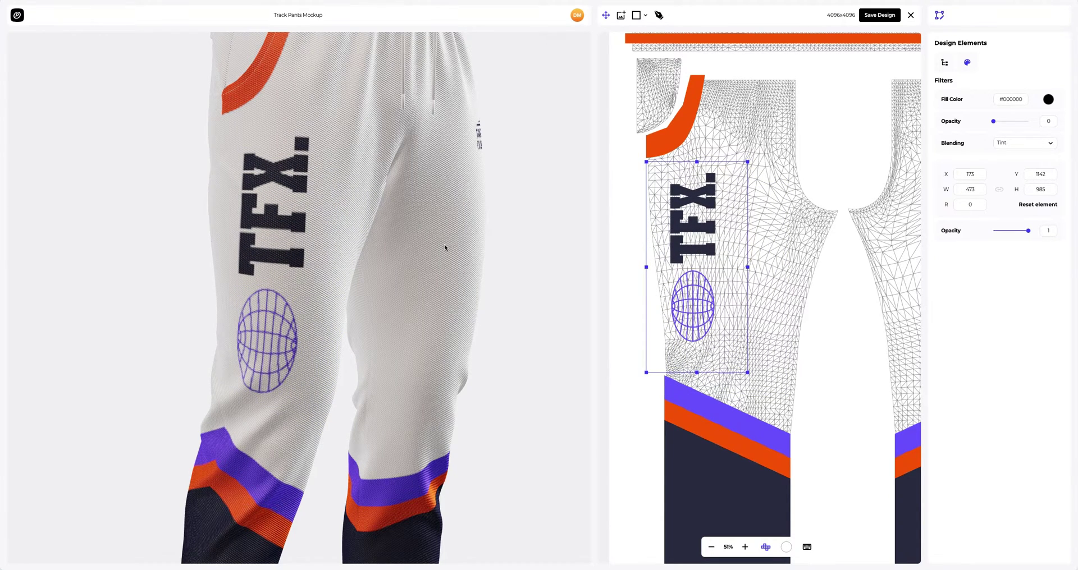
# Add Pocket.png to the design, on the back panel that carries the back pocket.
pyautogui.scroll(-5, 444, 250)
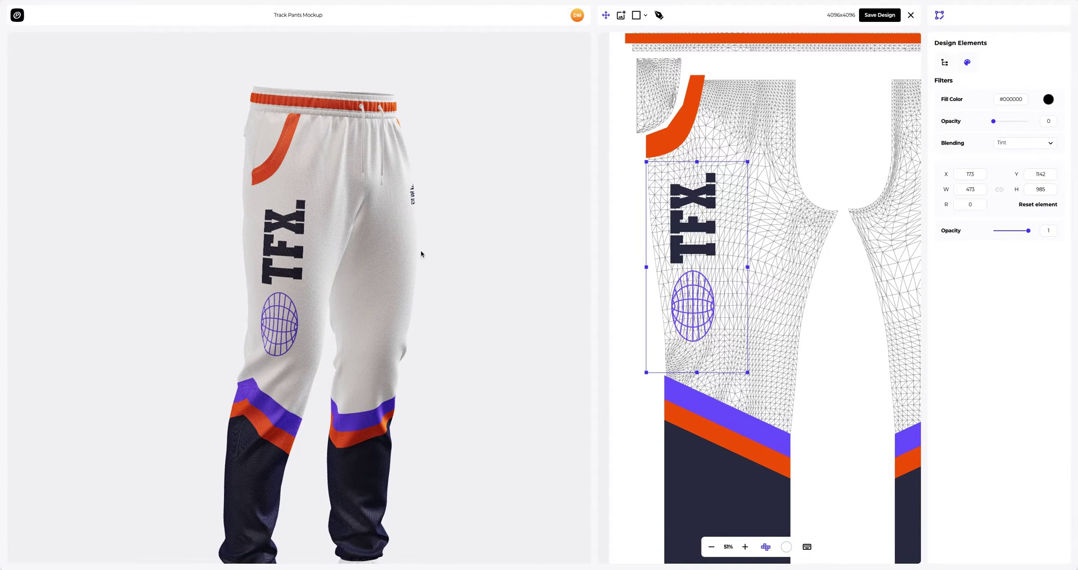
pyautogui.moveTo(423, 252); pyautogui.dragTo(488, 251)
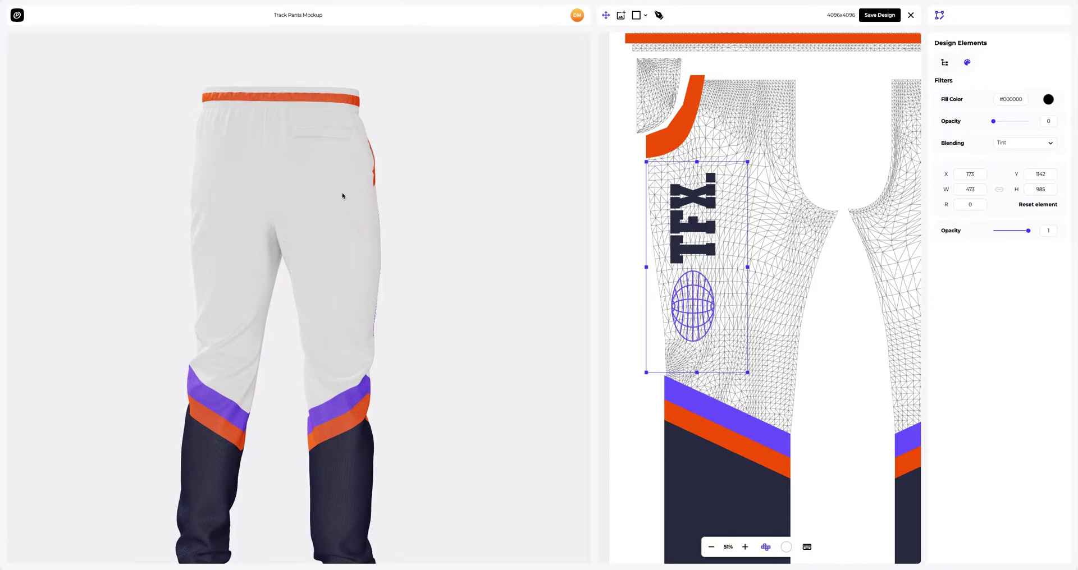
pyautogui.scroll(5, 344, 200)
pyautogui.moveTo(368, 243); pyautogui.dragTo(366, 325)
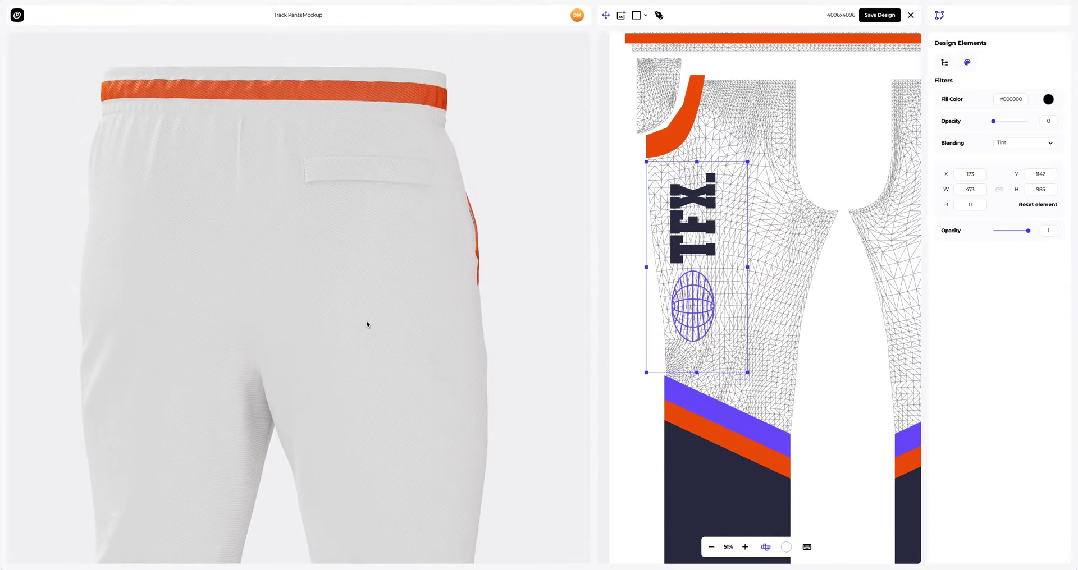
pyautogui.scroll(3, 375, 288)
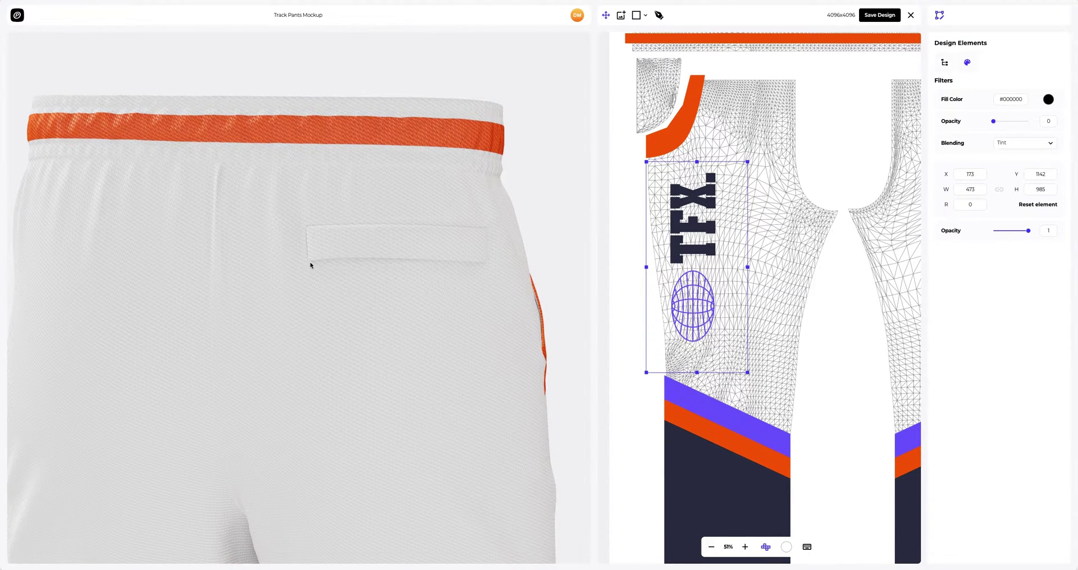
pyautogui.scroll(-5, 837, 253)
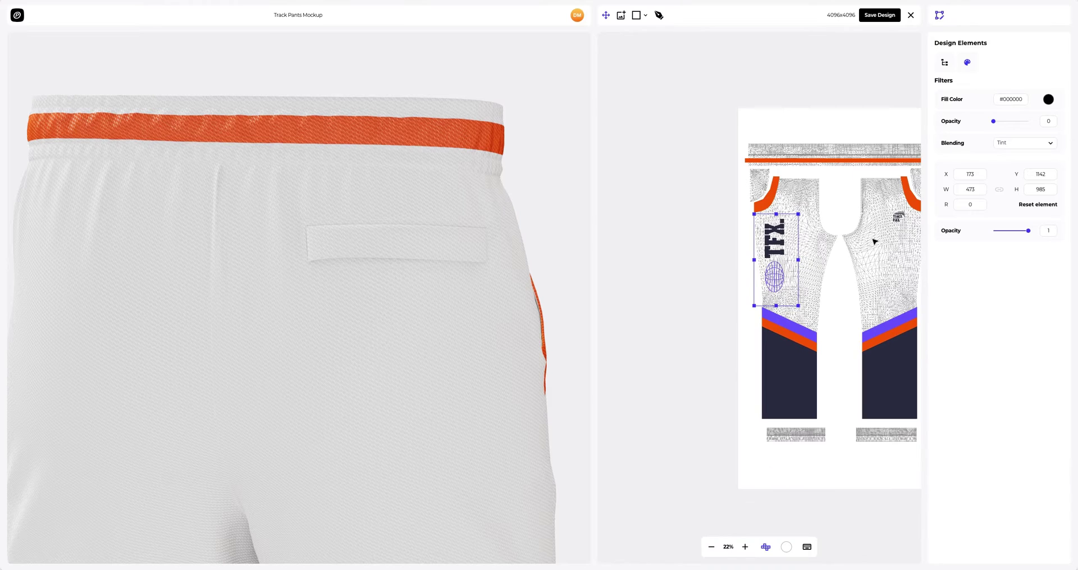
pyautogui.hscroll(3, 657, 241)
pyautogui.scroll(5, 871, 209)
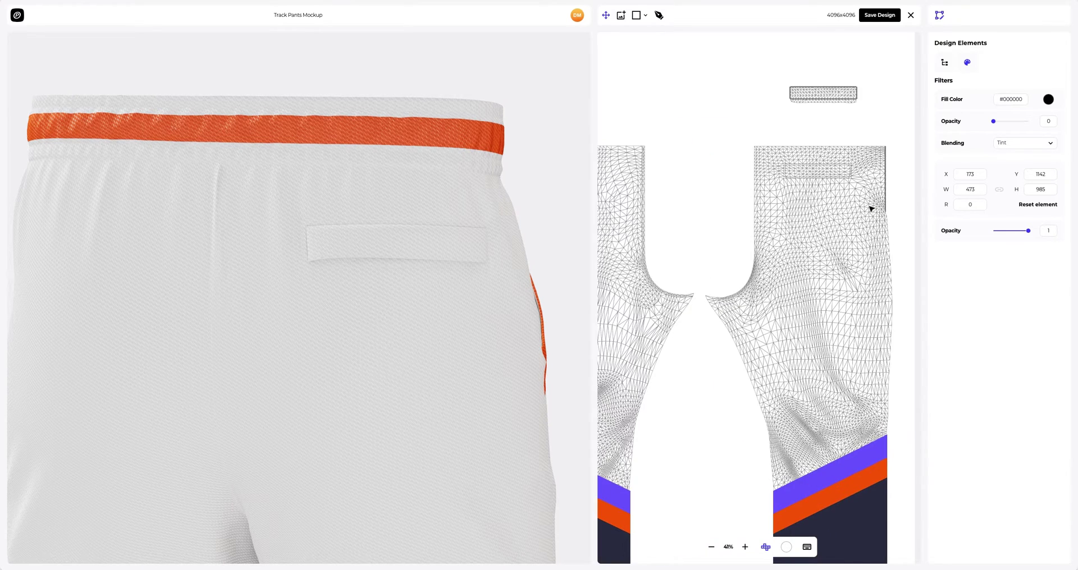
pyautogui.click(621, 16)
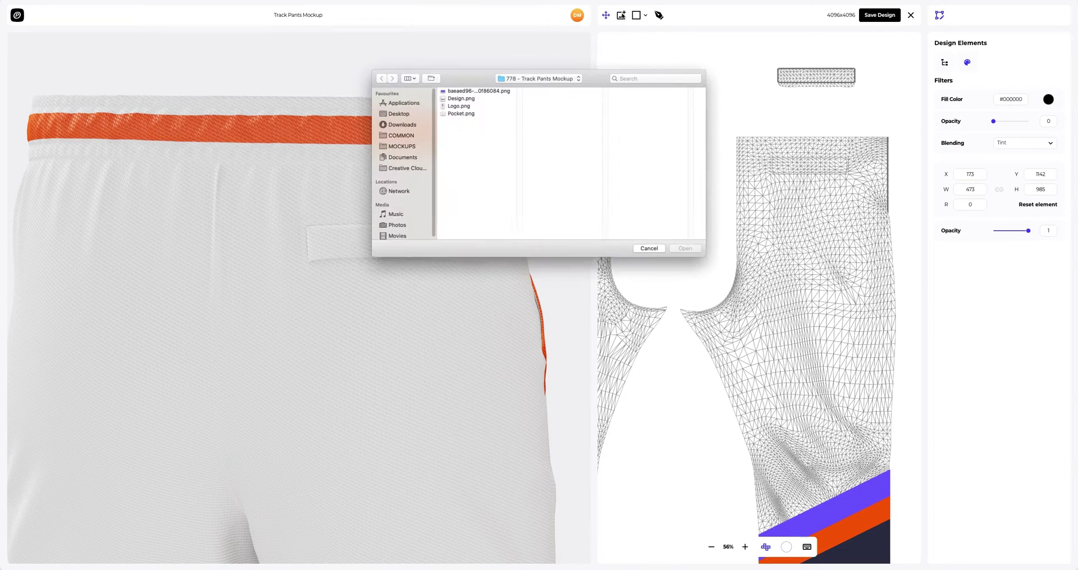
pyautogui.click(459, 114)
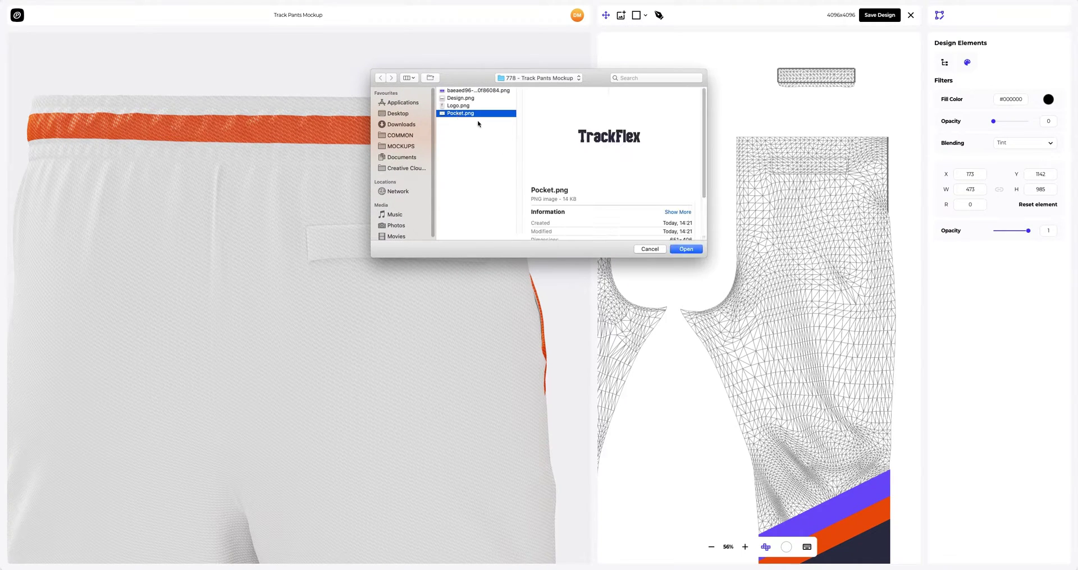
pyautogui.click(674, 249)
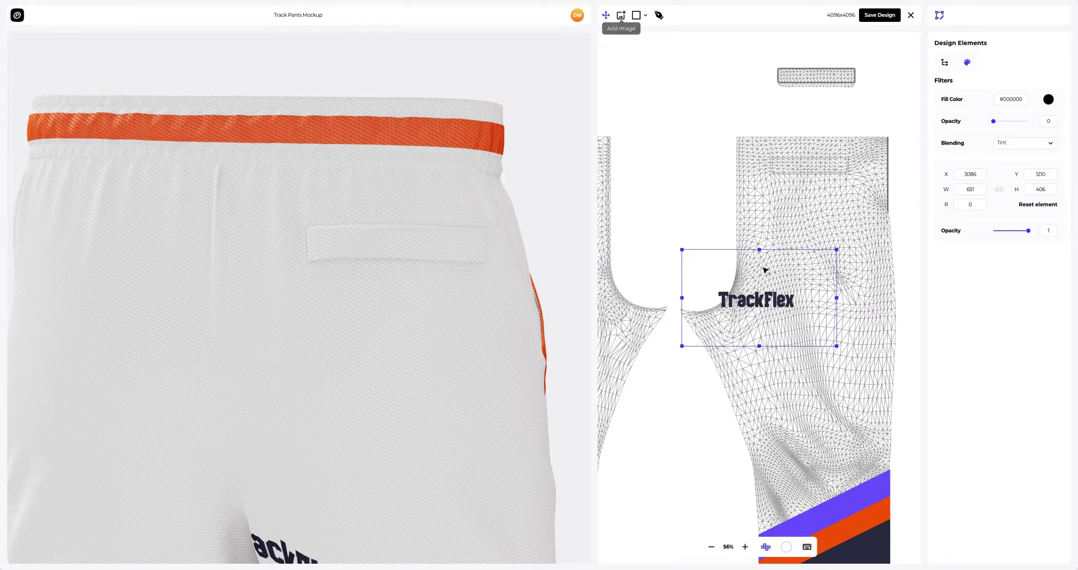
# Place the TrackFlex graphic centred just below the back pocket flap, at about X 3310, Y 733.
pyautogui.moveTo(752, 303); pyautogui.dragTo(827, 181)
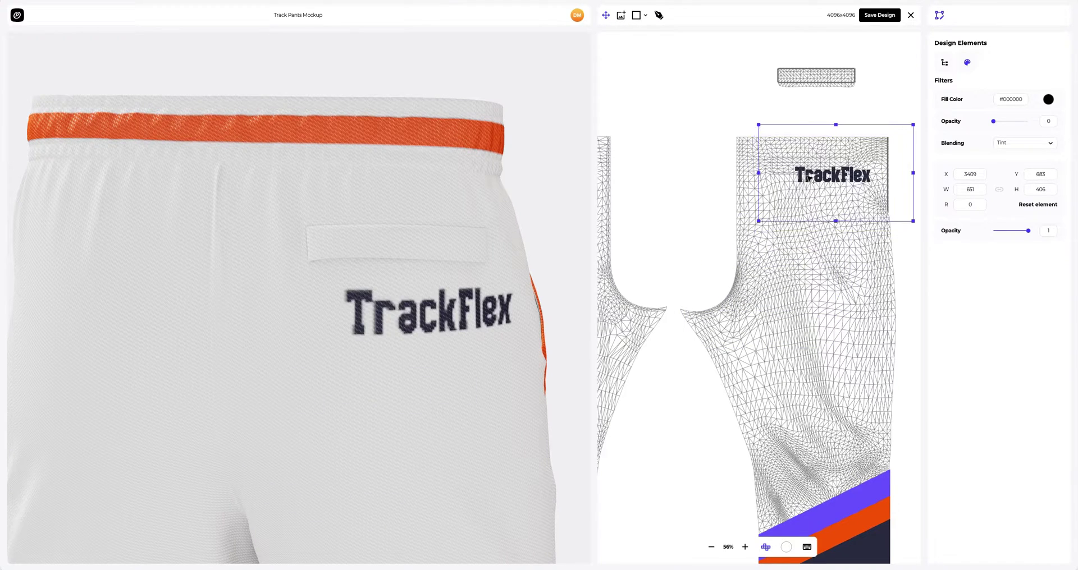
pyautogui.moveTo(800, 221); pyautogui.dragTo(806, 191)
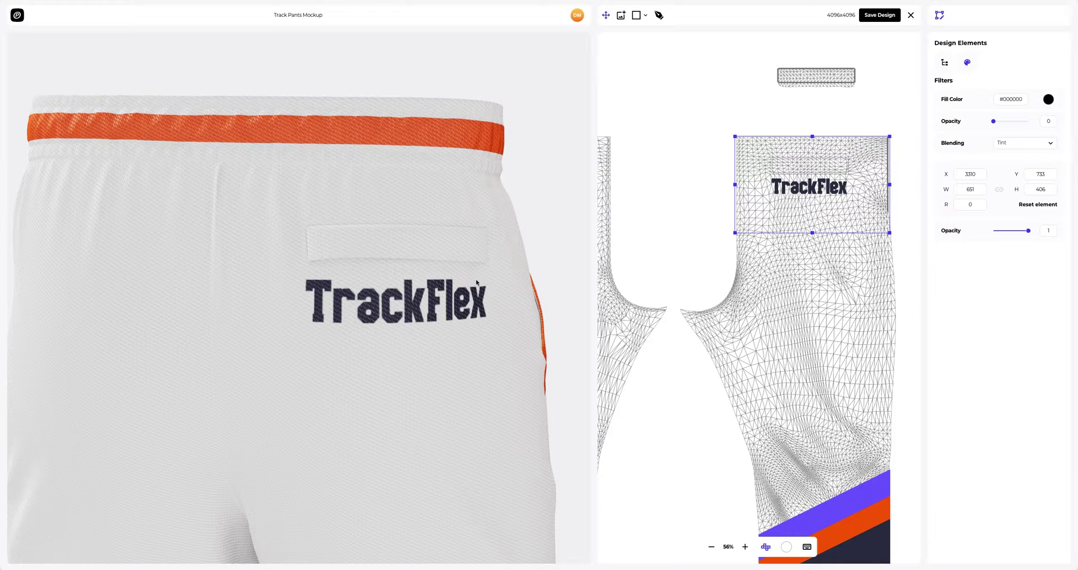
pyautogui.moveTo(448, 295); pyautogui.dragTo(413, 294)
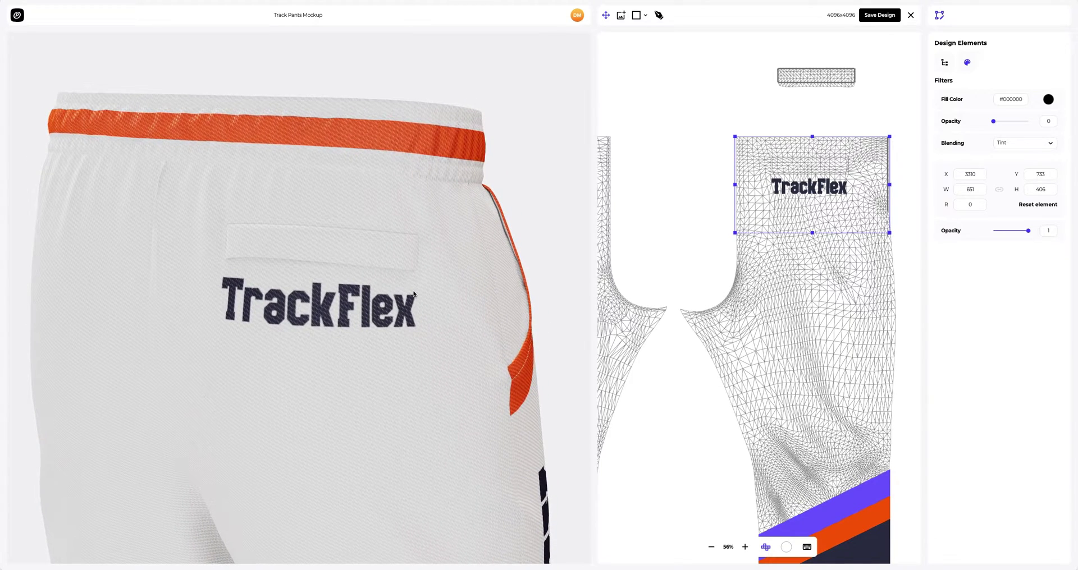
# Check the pants from the back around to the front, and save the design.
pyautogui.scroll(-5, 413, 294)
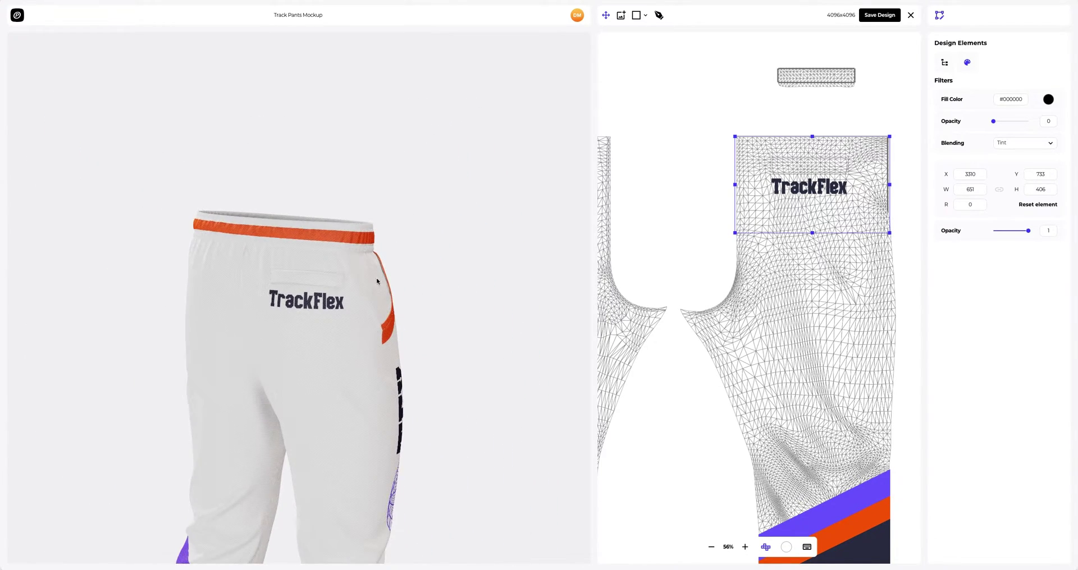
pyautogui.moveTo(412, 220); pyautogui.dragTo(267, 224)
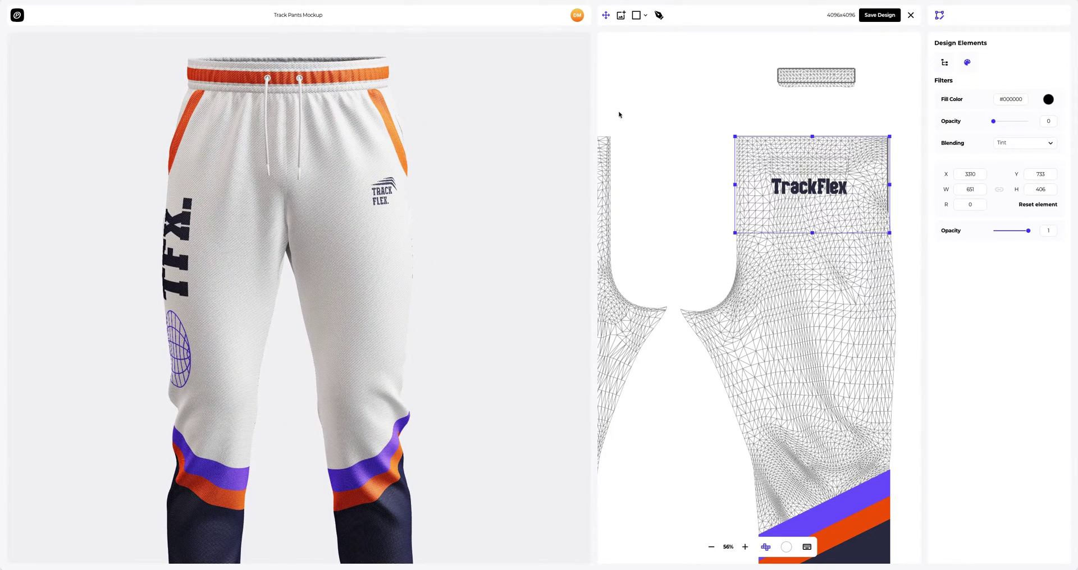
pyautogui.click(879, 16)
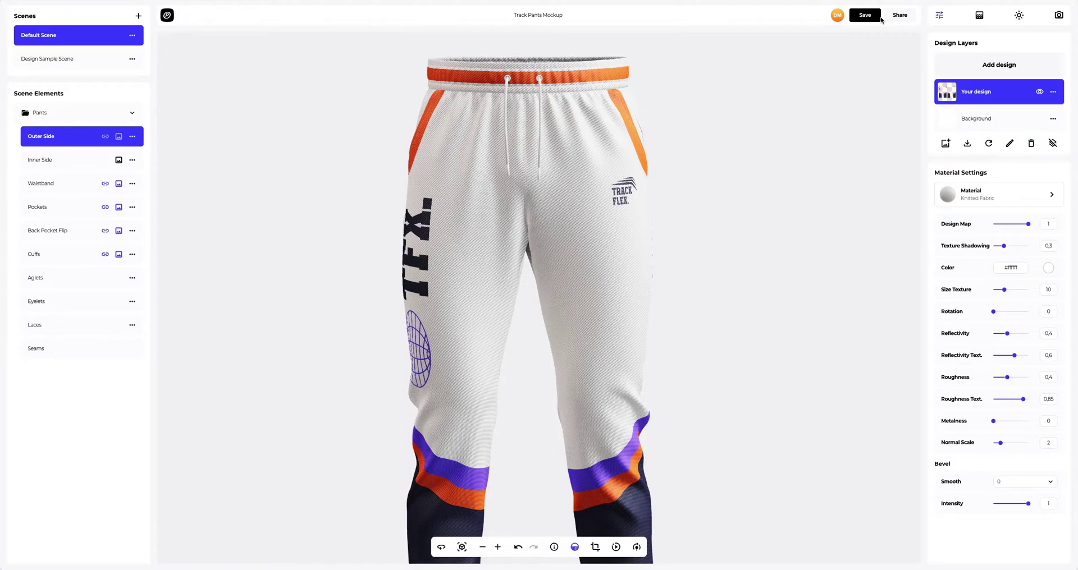
# Try Melange Cotton on the outer side's background layer, and change its material to Cotton Basketweave.
pyautogui.scroll(5, 558, 150)
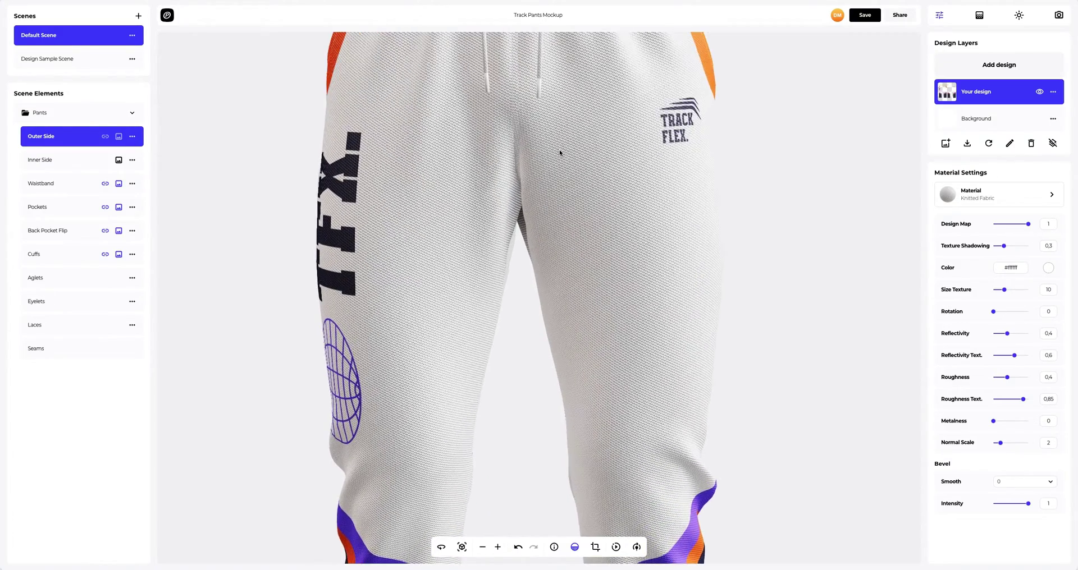
pyautogui.moveTo(536, 169); pyautogui.dragTo(522, 315, button='right')
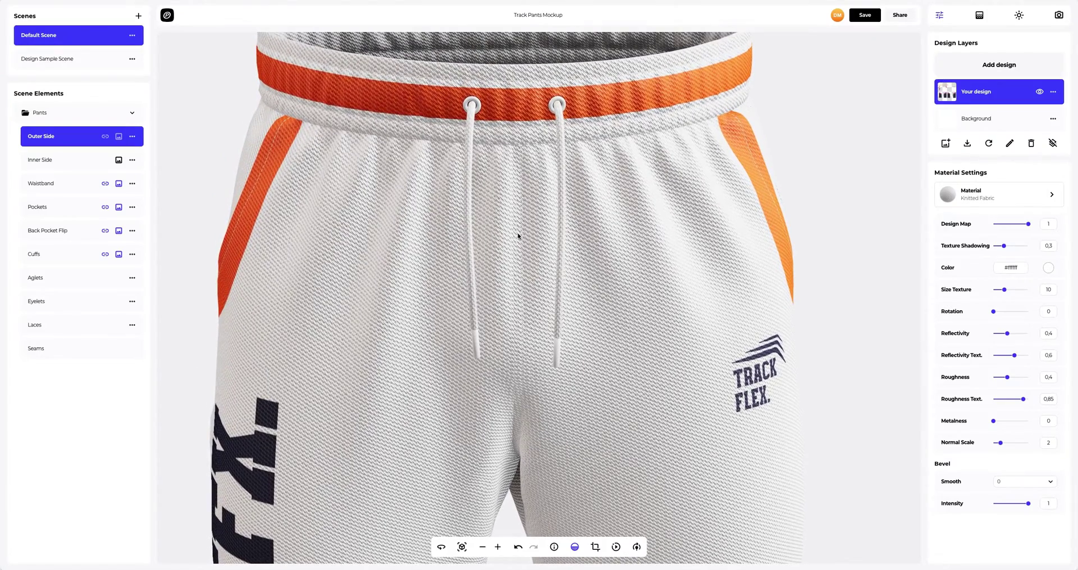
pyautogui.moveTo(525, 166); pyautogui.dragTo(522, 206, button='right')
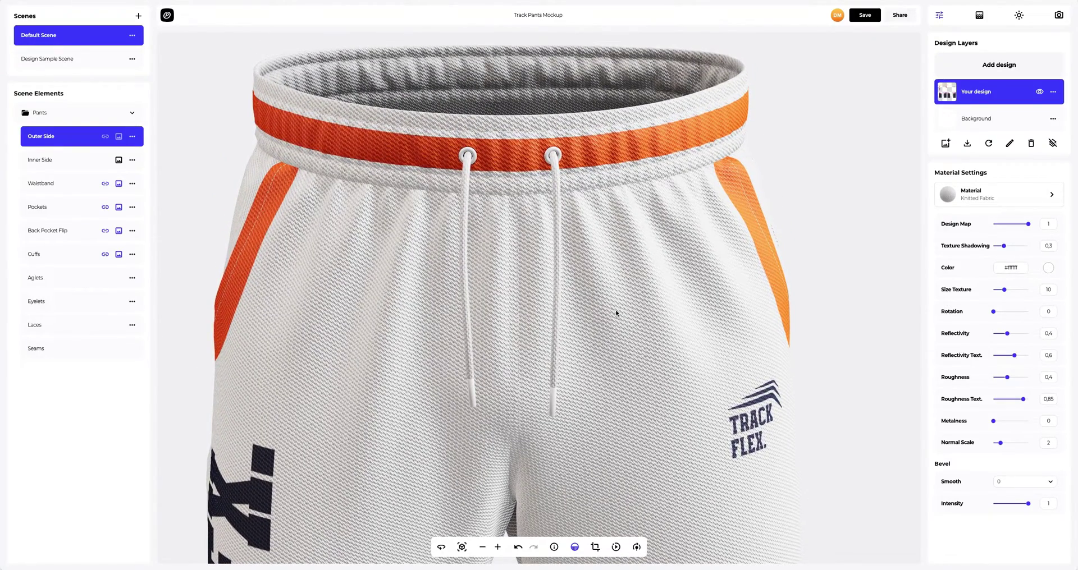
pyautogui.click(977, 119)
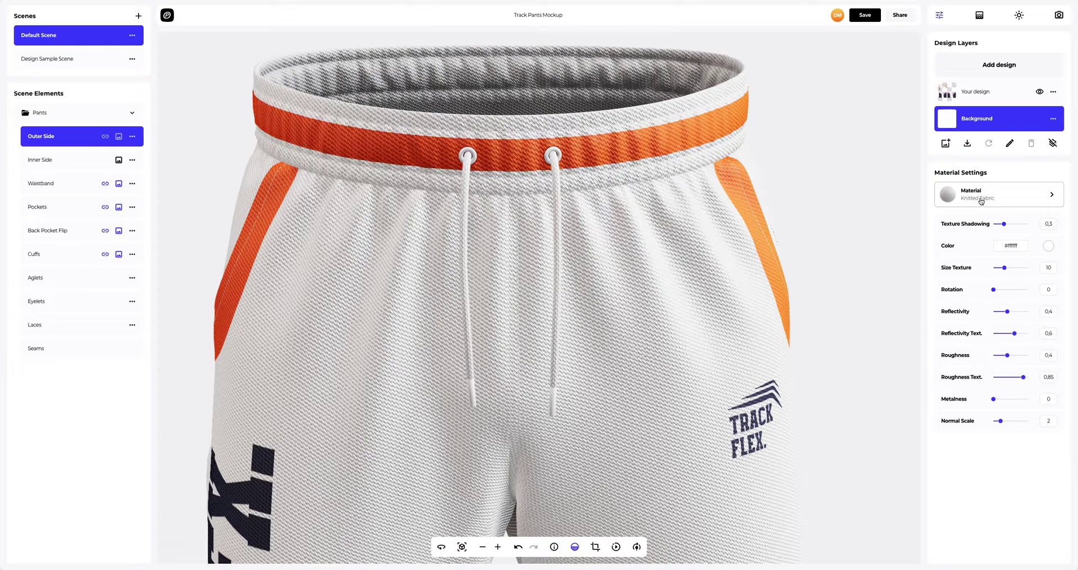
pyautogui.click(981, 202)
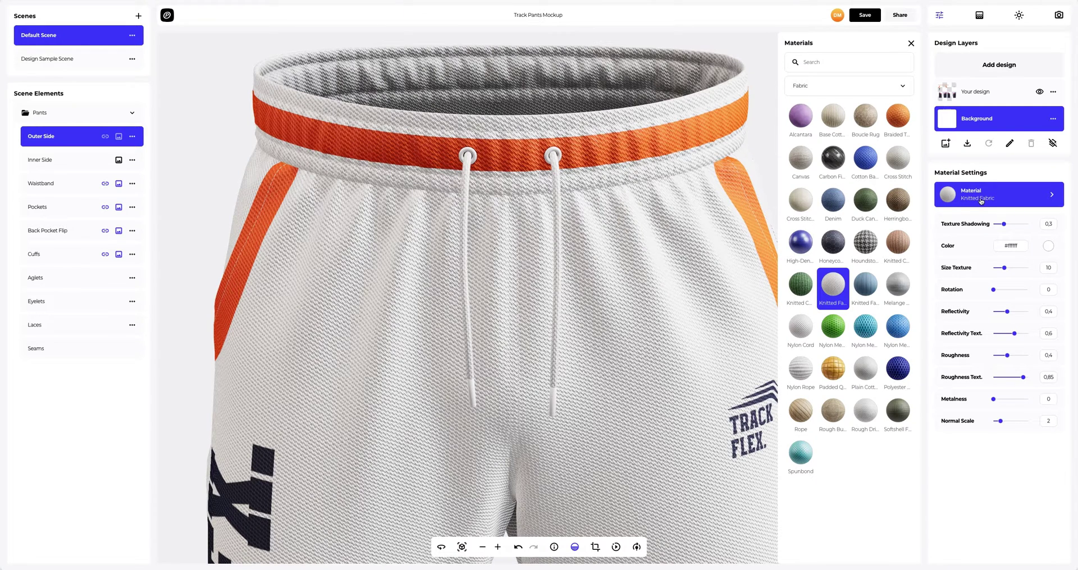
pyautogui.click(889, 286)
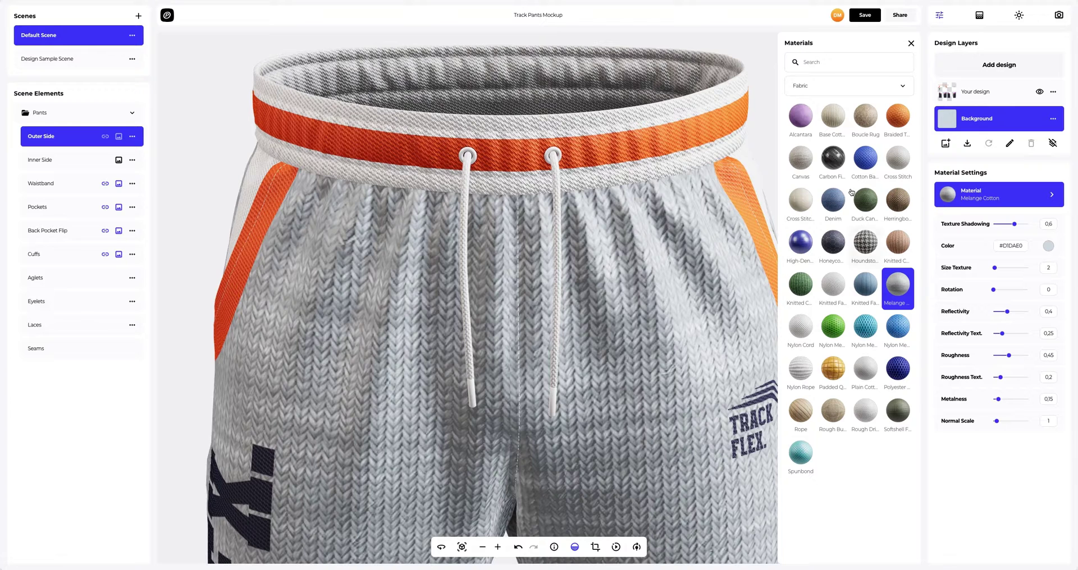
pyautogui.click(859, 163)
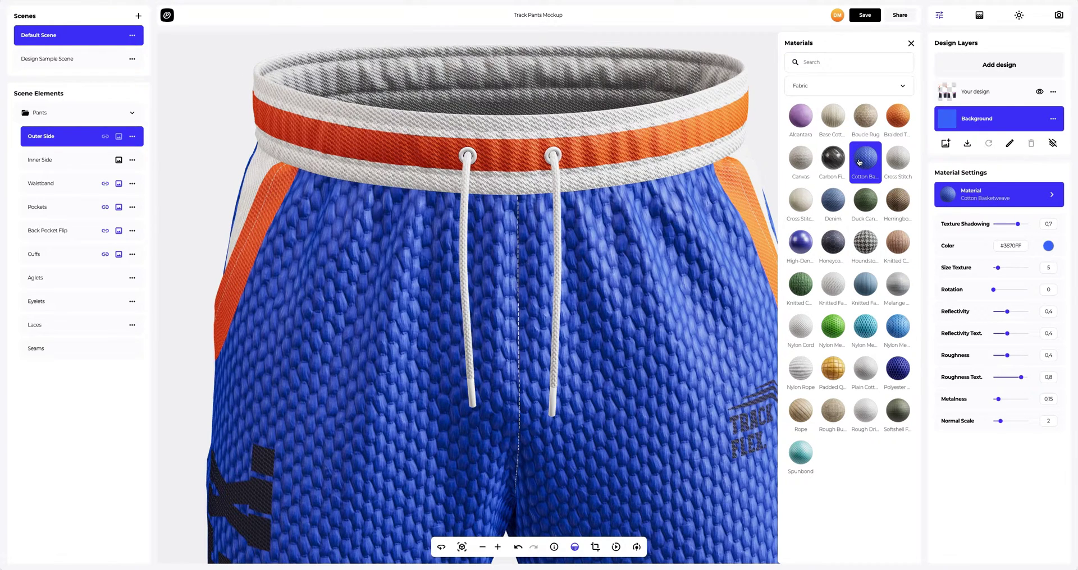
pyautogui.click(911, 44)
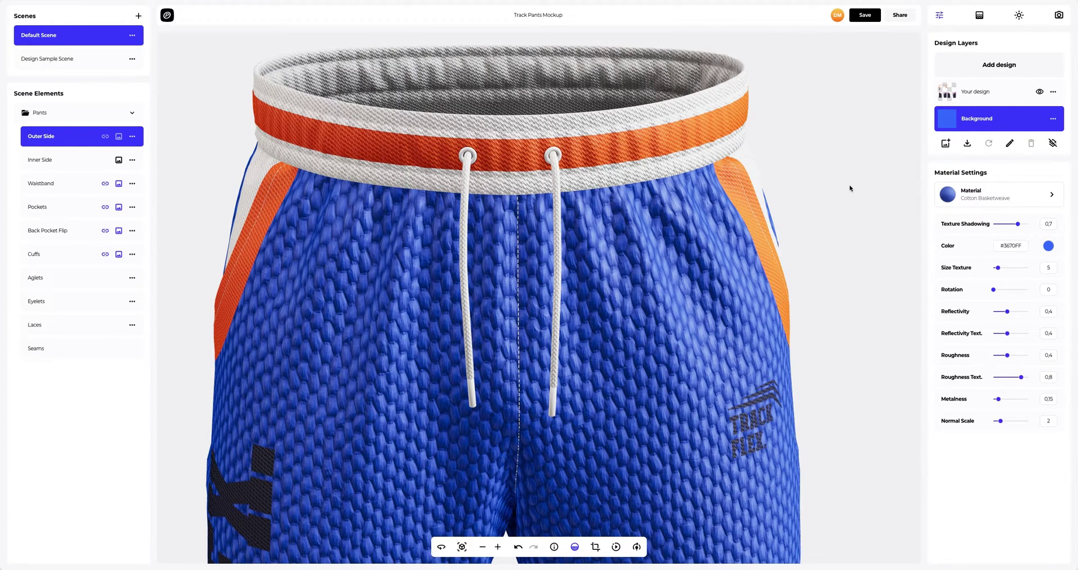
# Set the outer side's background color to #C4C6E7 and its texture size to 16.
pyautogui.click(1048, 249)
pyautogui.moveTo(1016, 263); pyautogui.dragTo(969, 255)
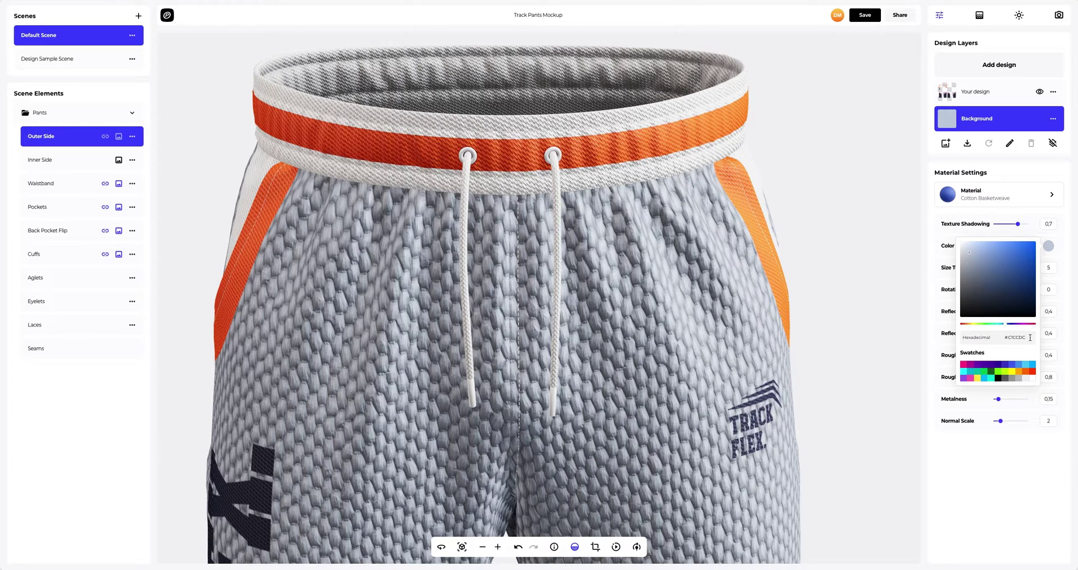
pyautogui.moveTo(1030, 337); pyautogui.dragTo(1000, 339)
pyautogui.write('C4C6E7')
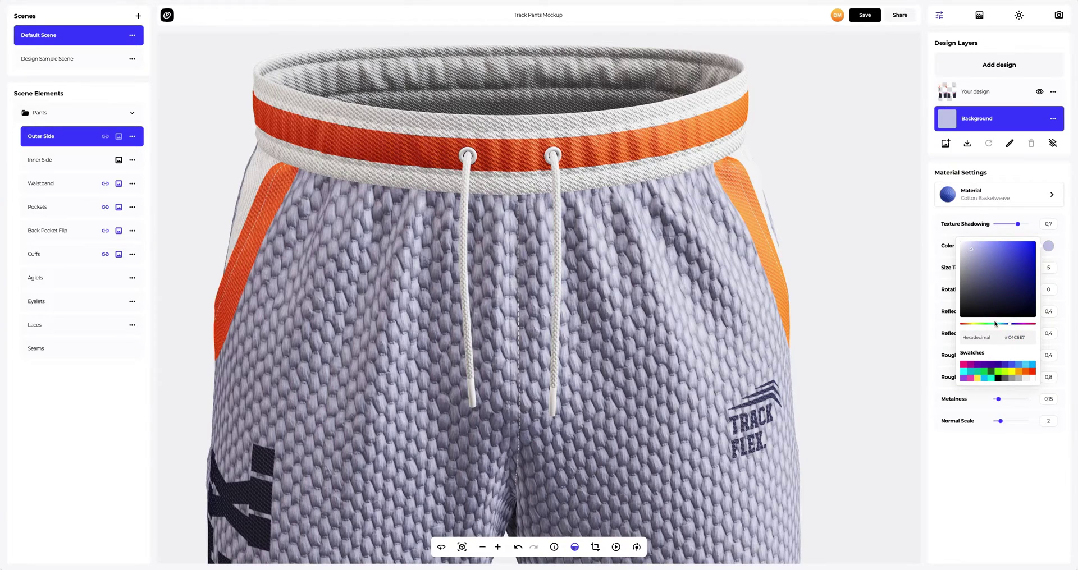
pyautogui.click(932, 354)
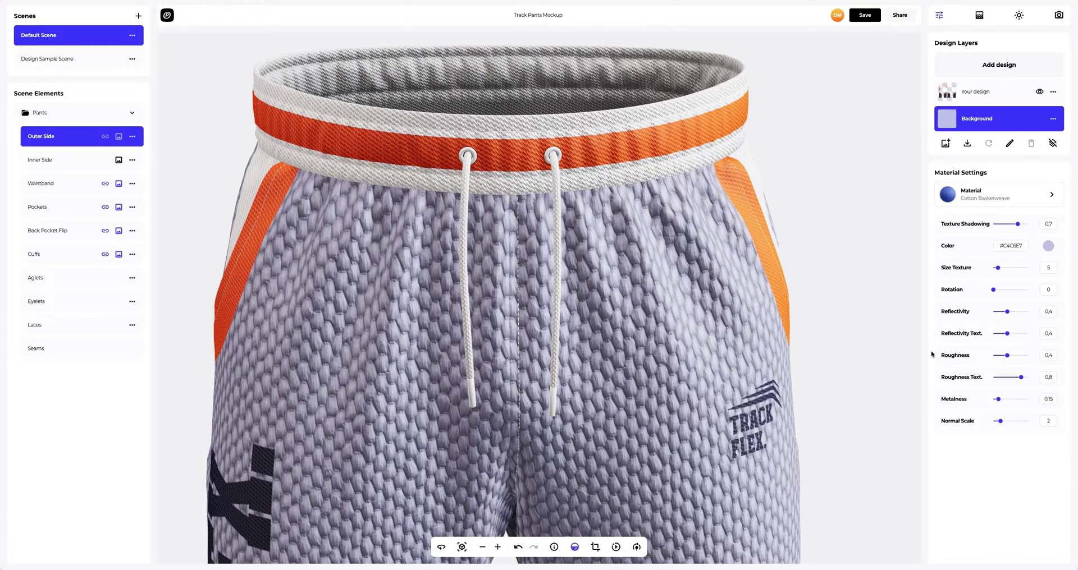
pyautogui.moveTo(997, 268); pyautogui.dragTo(1013, 270)
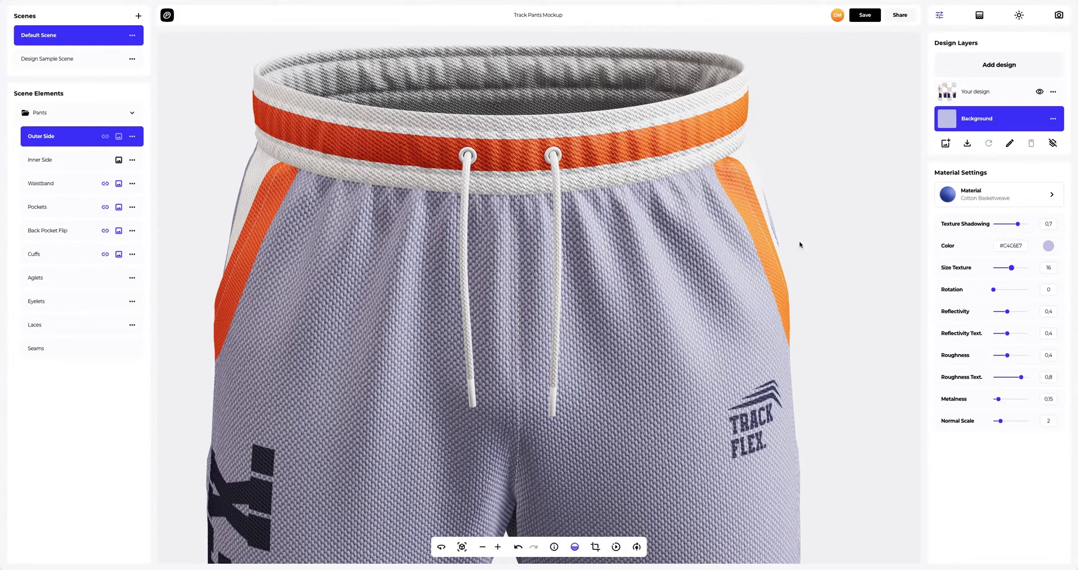
# Set the waistband's background color to #715AFF and check it from the front and back of the pants.
pyautogui.moveTo(584, 213); pyautogui.dragTo(621, 270)
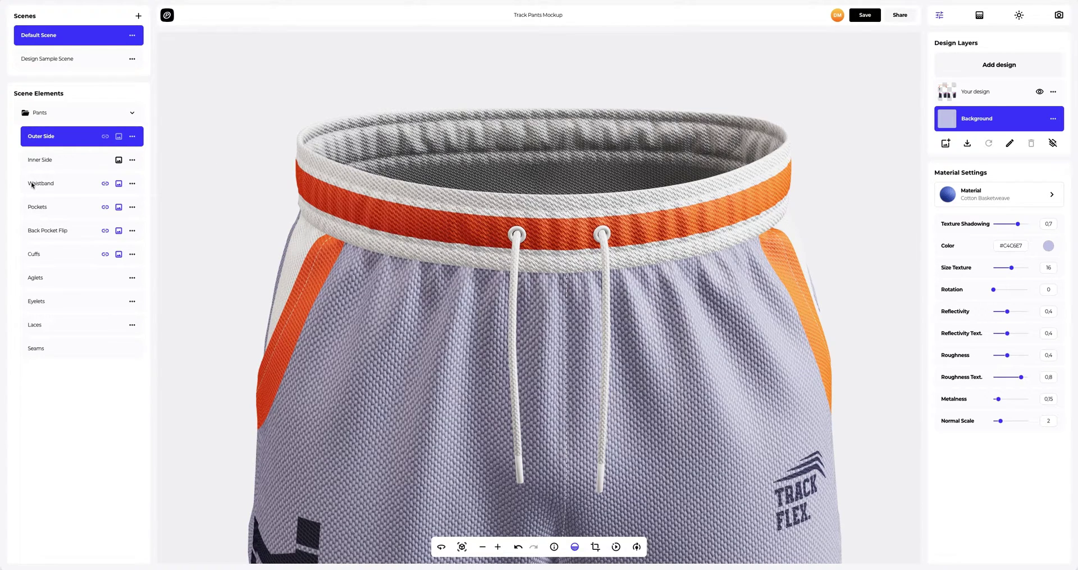
pyautogui.click(32, 185)
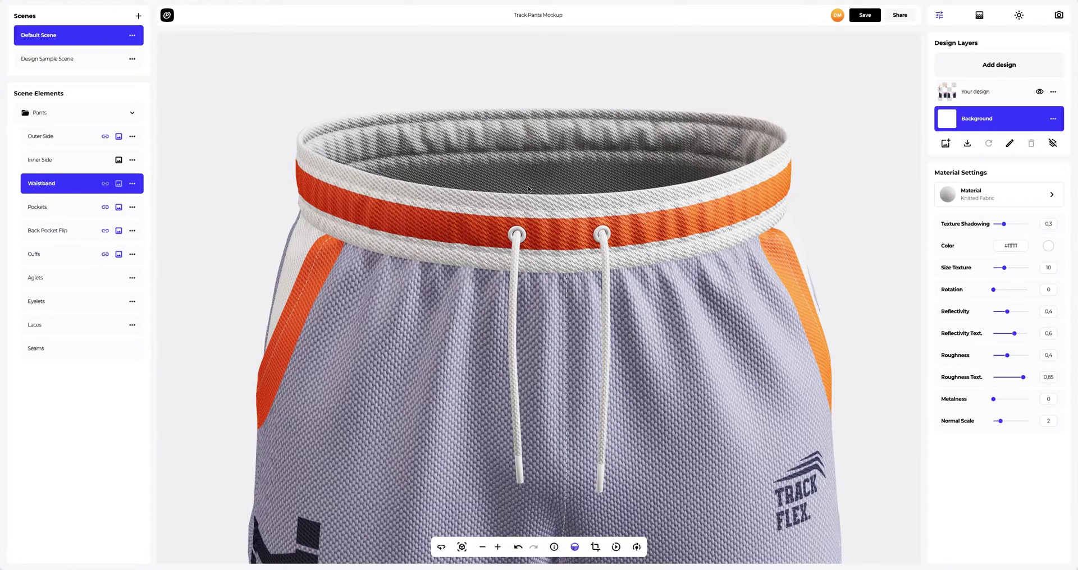
pyautogui.click(1050, 248)
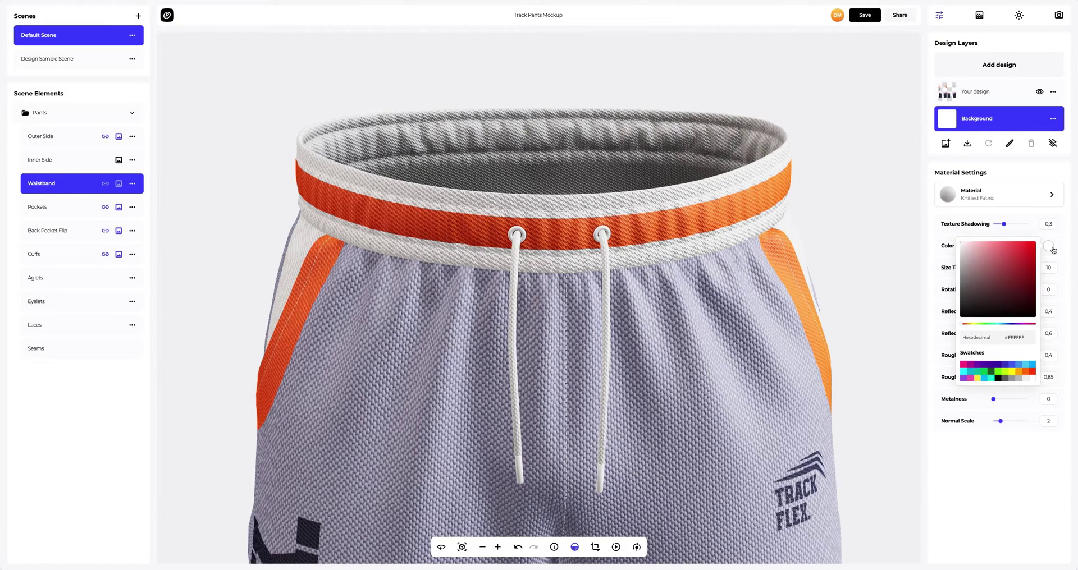
pyautogui.click(1014, 267)
pyautogui.click(987, 276)
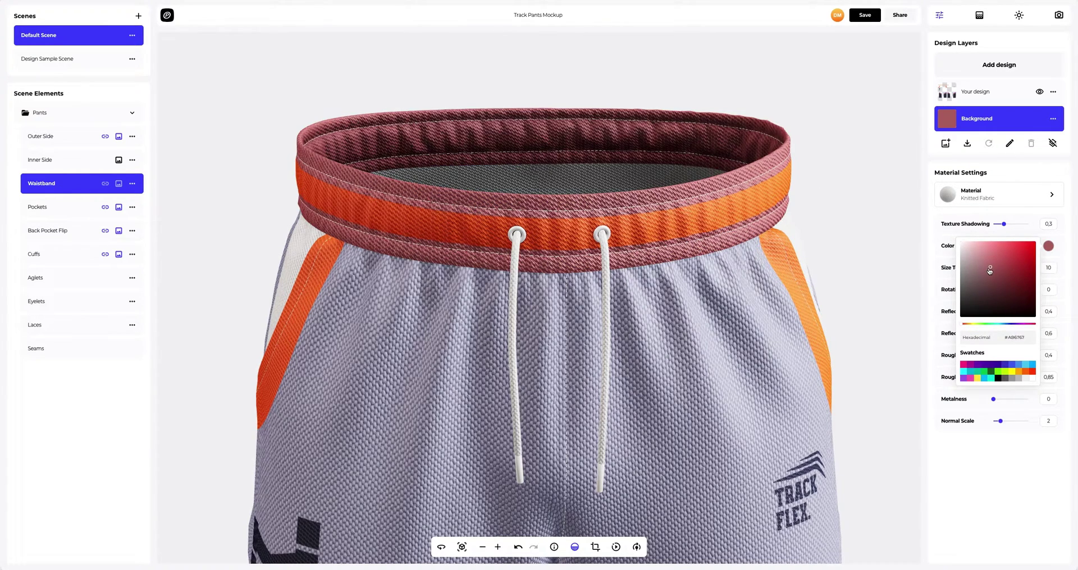
pyautogui.click(987, 367)
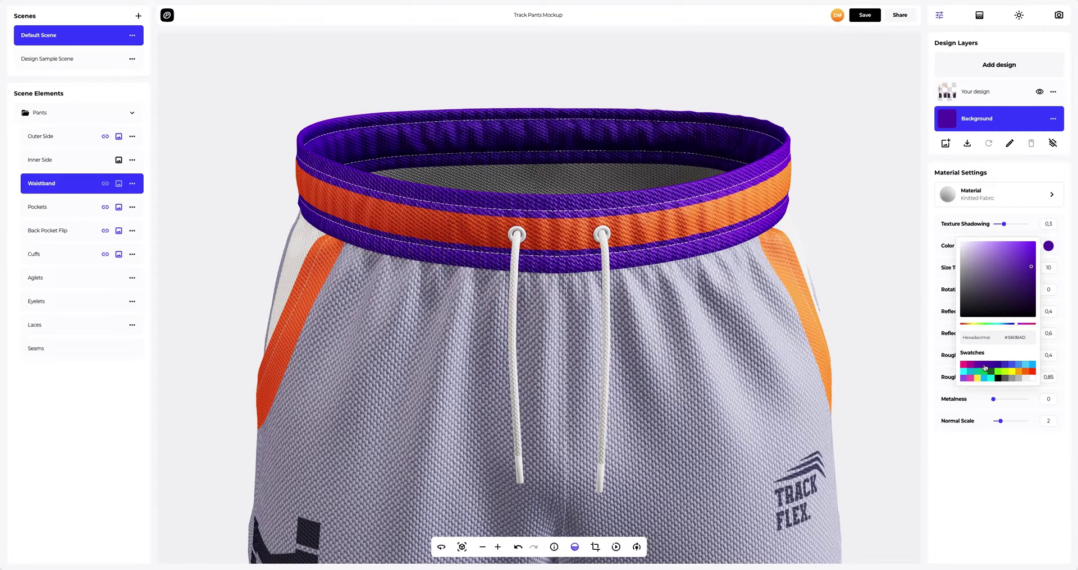
pyautogui.moveTo(1032, 338); pyautogui.dragTo(1006, 340)
pyautogui.write('#715AFF')
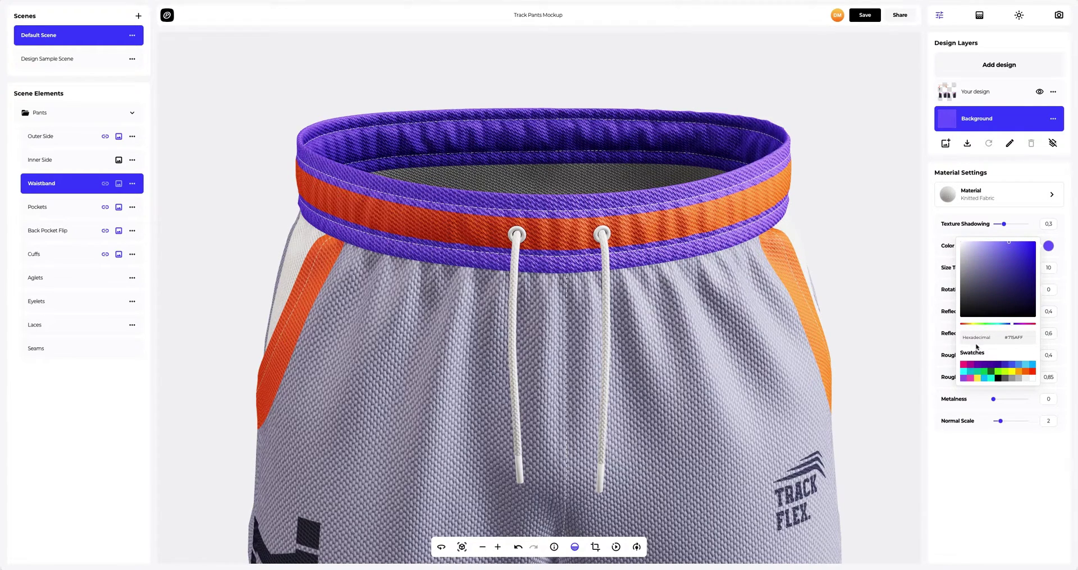
pyautogui.click(925, 356)
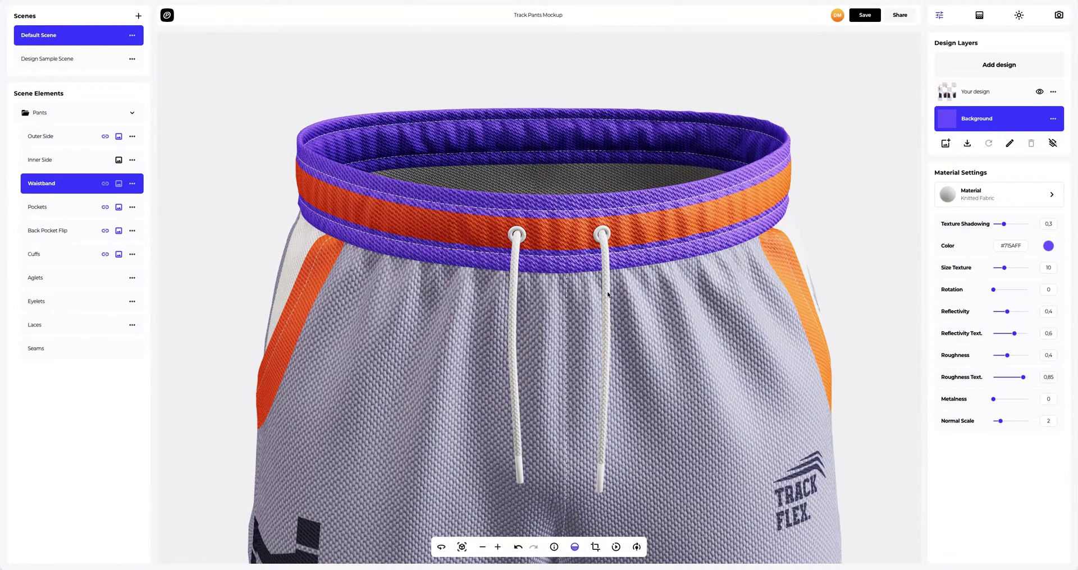
pyautogui.moveTo(453, 281); pyautogui.dragTo(528, 295)
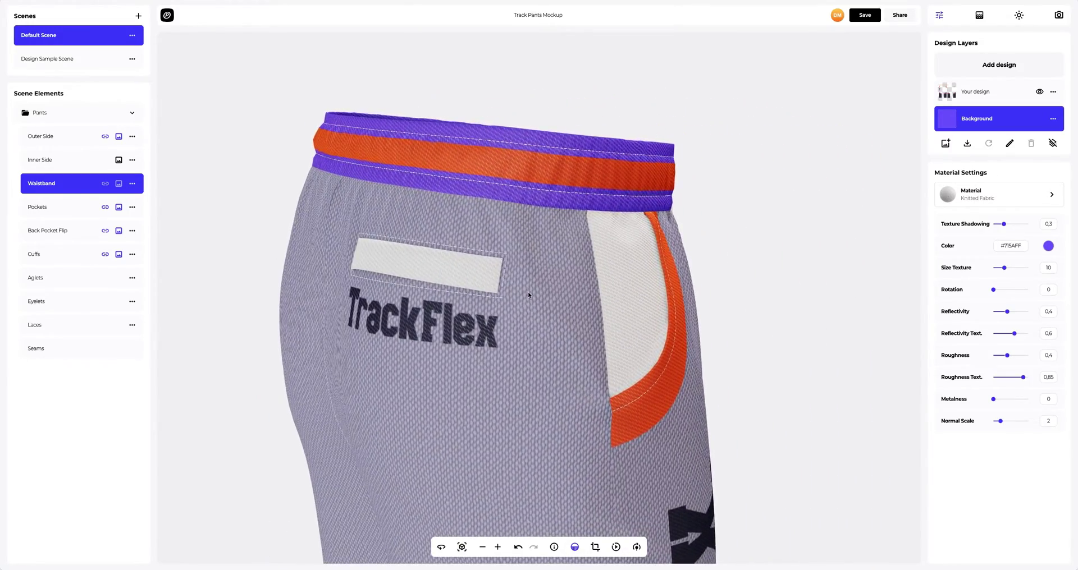
# Set the pockets' background color to #2D3047.
pyautogui.scroll(3, 528, 295)
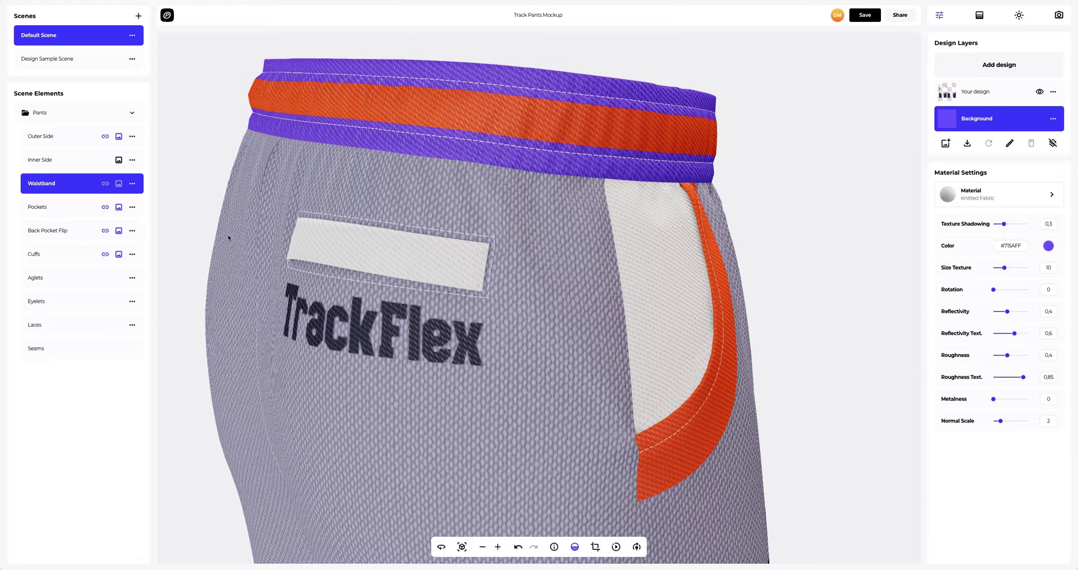
pyautogui.click(49, 207)
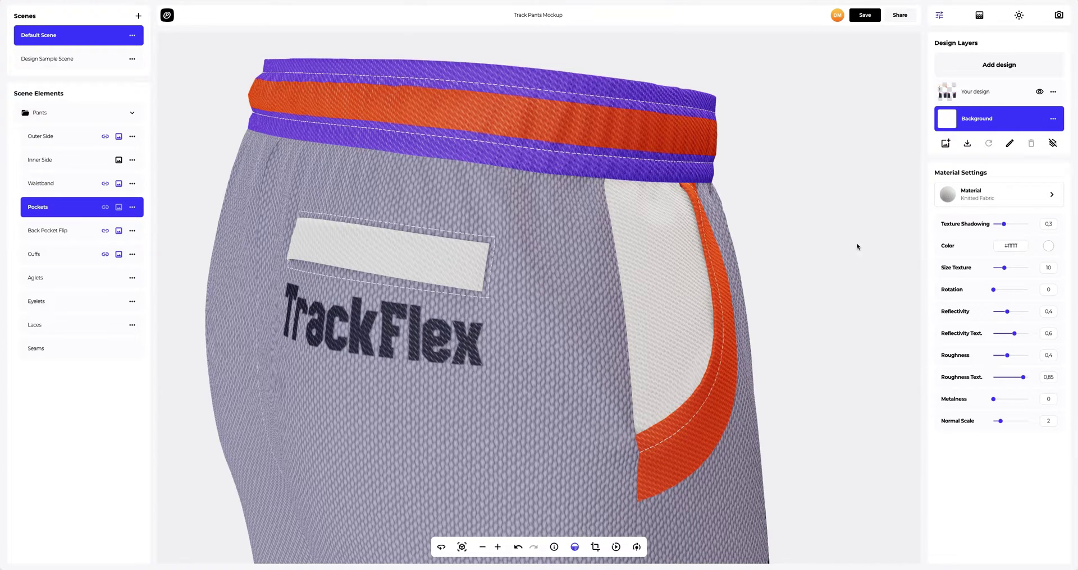
pyautogui.click(1044, 246)
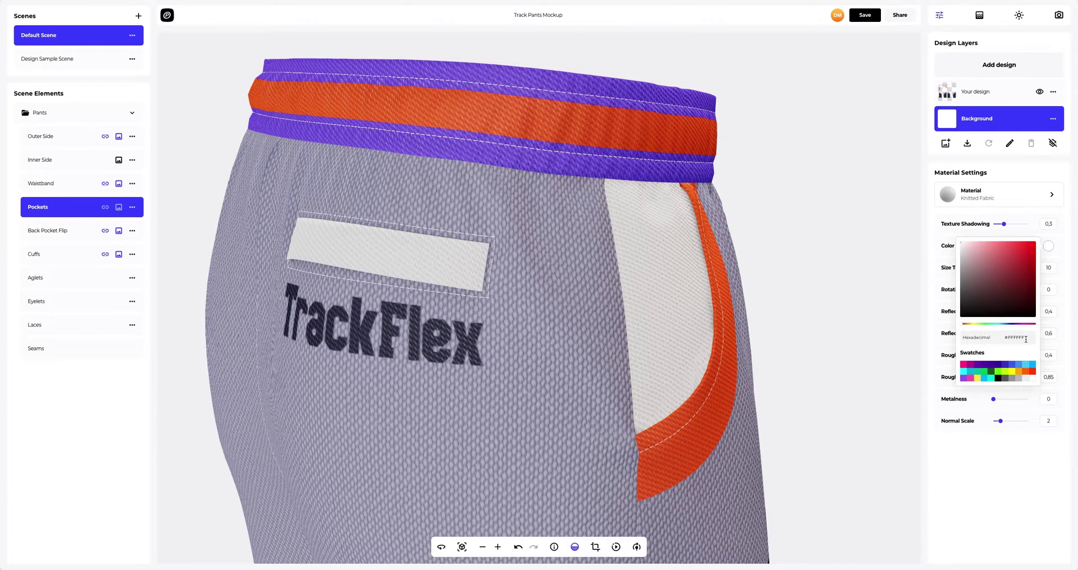
pyautogui.moveTo(1027, 337); pyautogui.dragTo(990, 339)
pyautogui.write('2D3047')
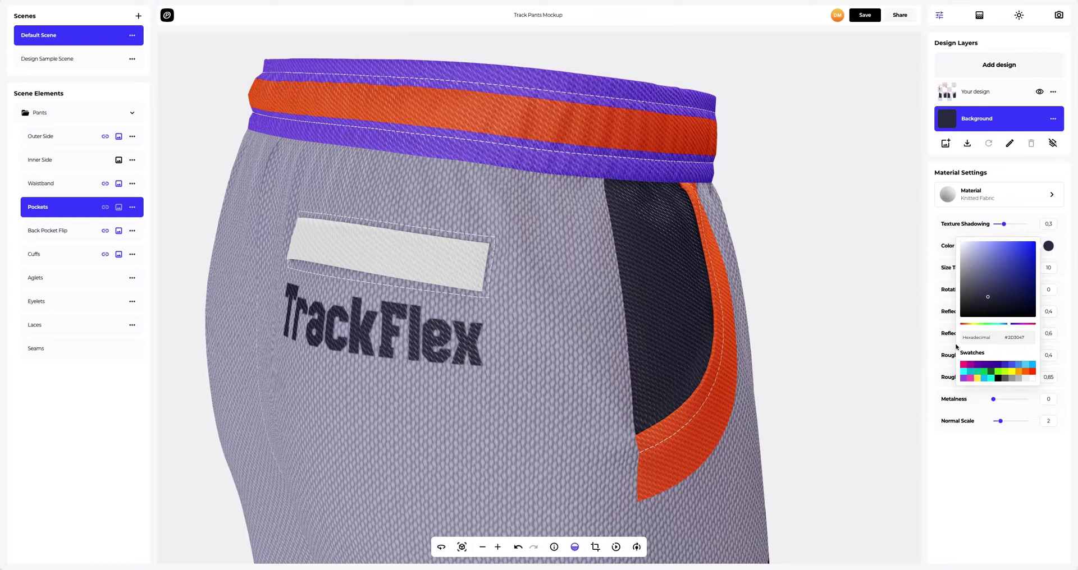
pyautogui.click(932, 349)
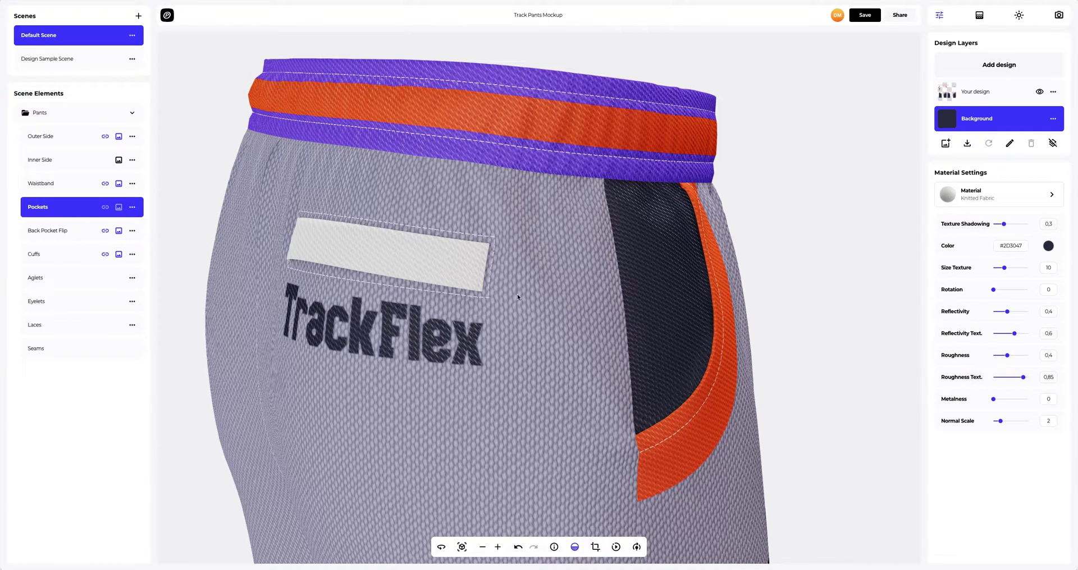
# Copy the pockets' material and paste it onto the back pocket flip.
pyautogui.click(132, 207)
pyautogui.click(171, 212)
pyautogui.click(120, 232)
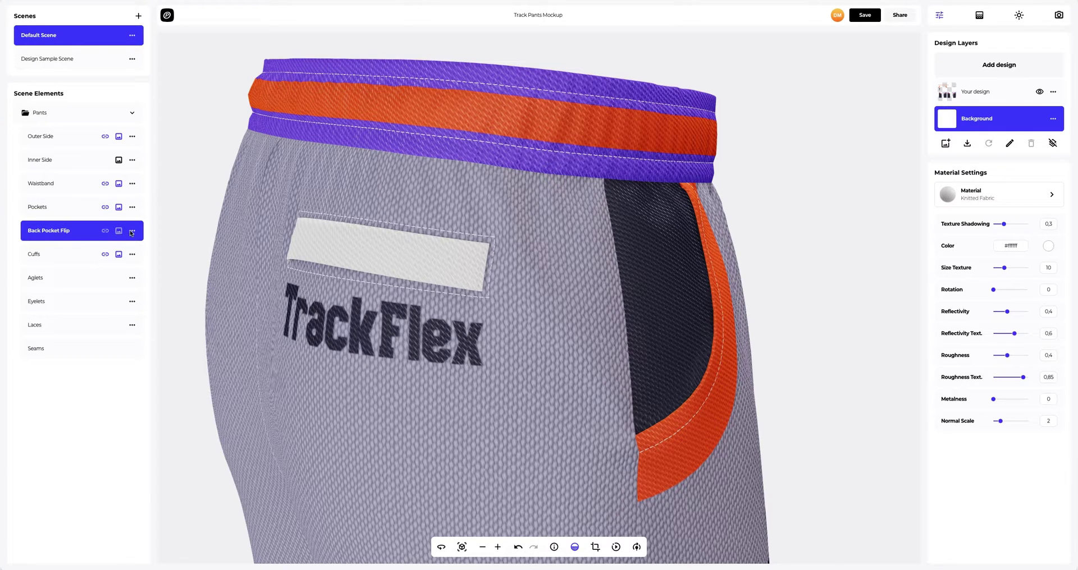
pyautogui.click(131, 232)
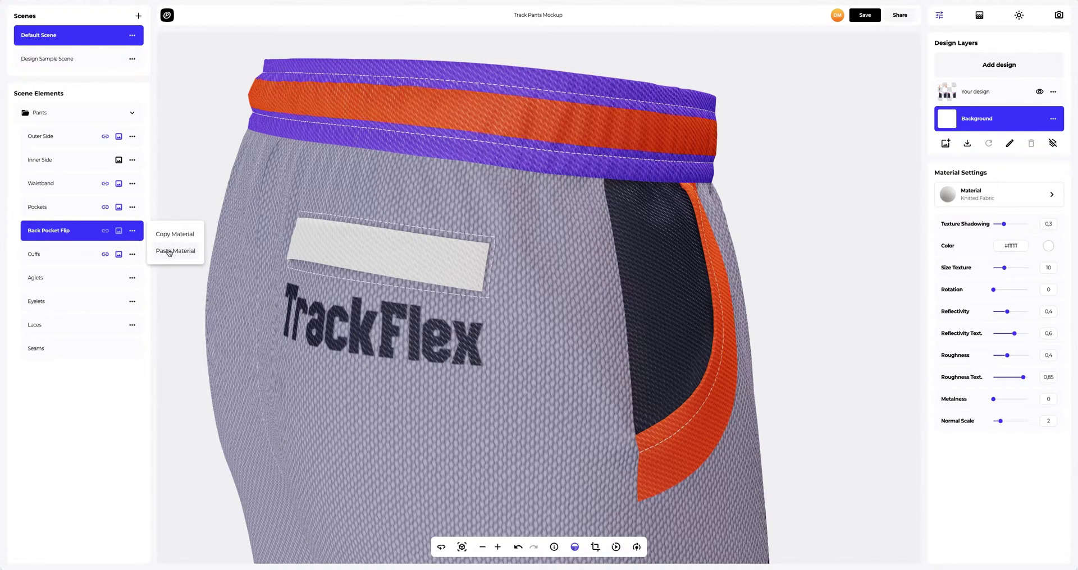
pyautogui.click(169, 253)
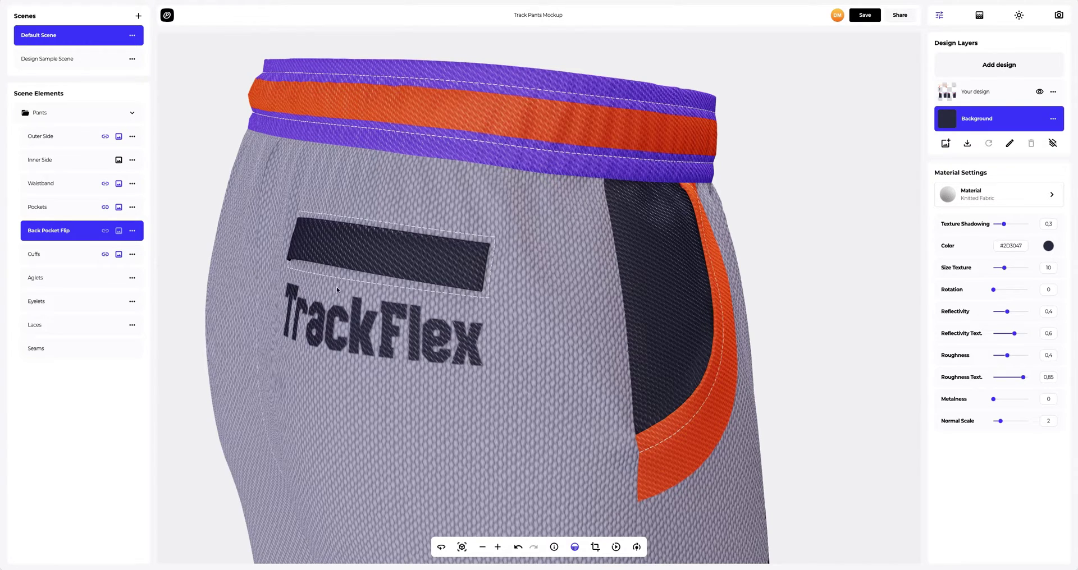
# Change the color of the seams to #2D3047.
pyautogui.click(48, 350)
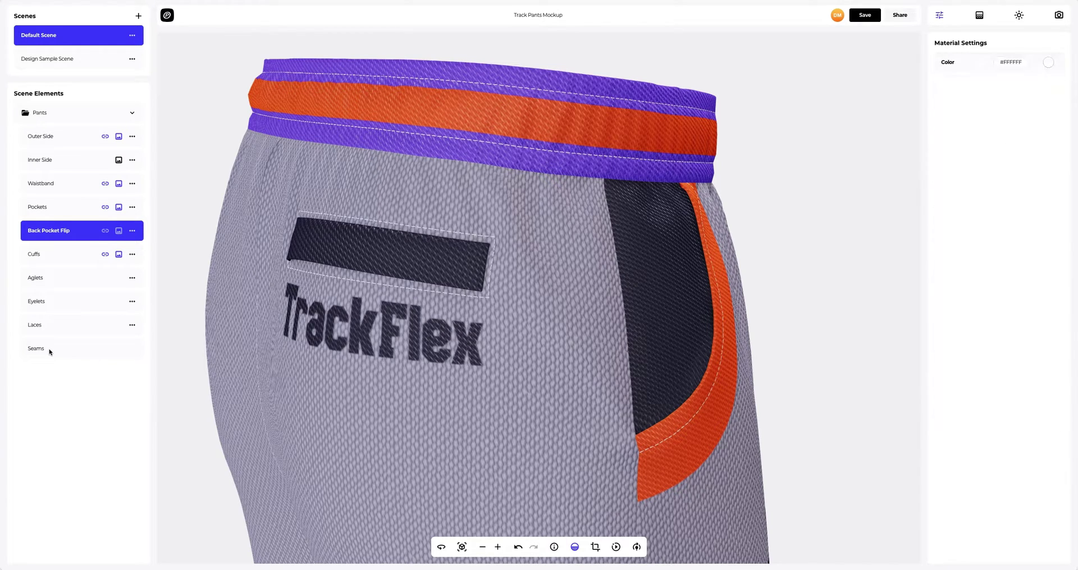
pyautogui.click(1048, 62)
pyautogui.moveTo(1028, 152); pyautogui.dragTo(981, 155)
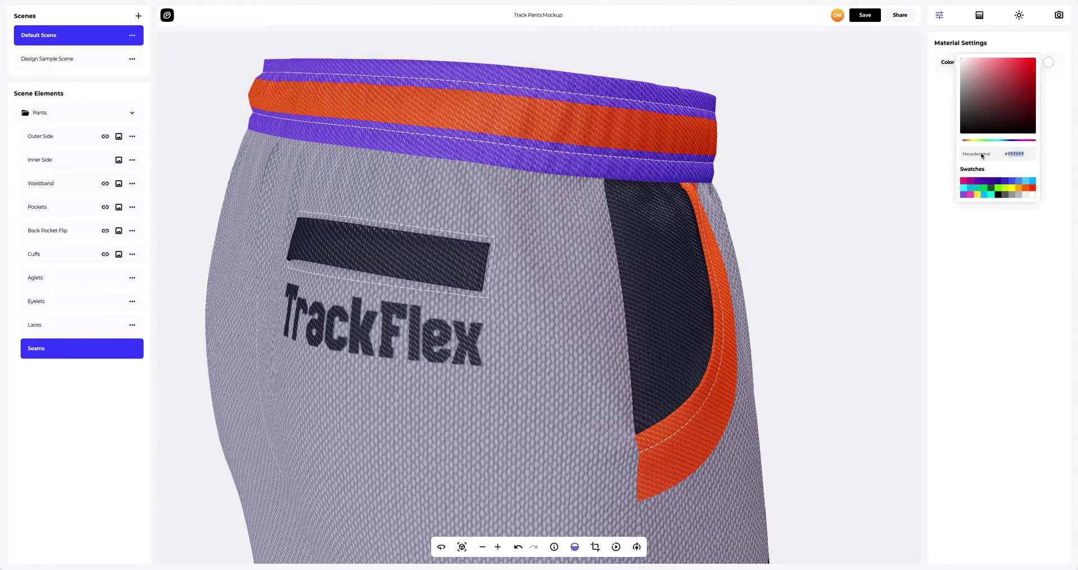
pyautogui.write('2D3047')
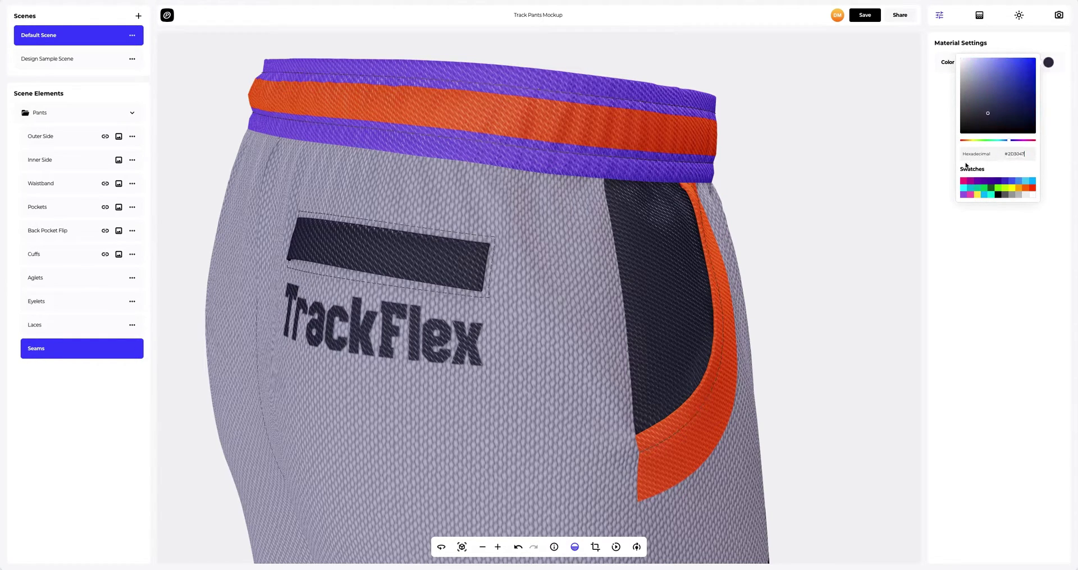
pyautogui.click(941, 236)
# Set the color of the aglets on the front drawstrings to #F75C03.
pyautogui.moveTo(778, 229); pyautogui.dragTo(592, 229)
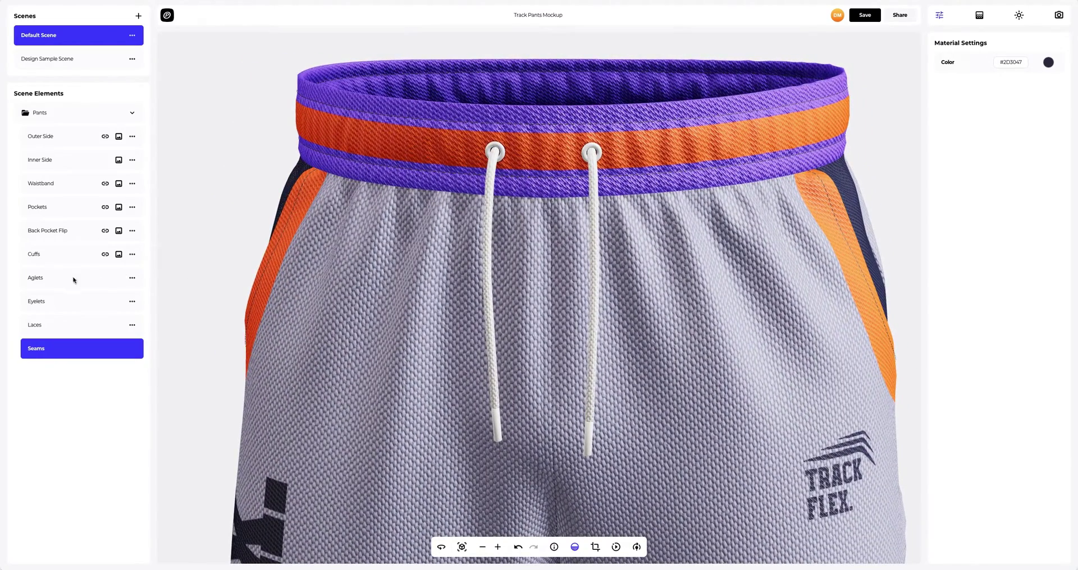
pyautogui.click(56, 278)
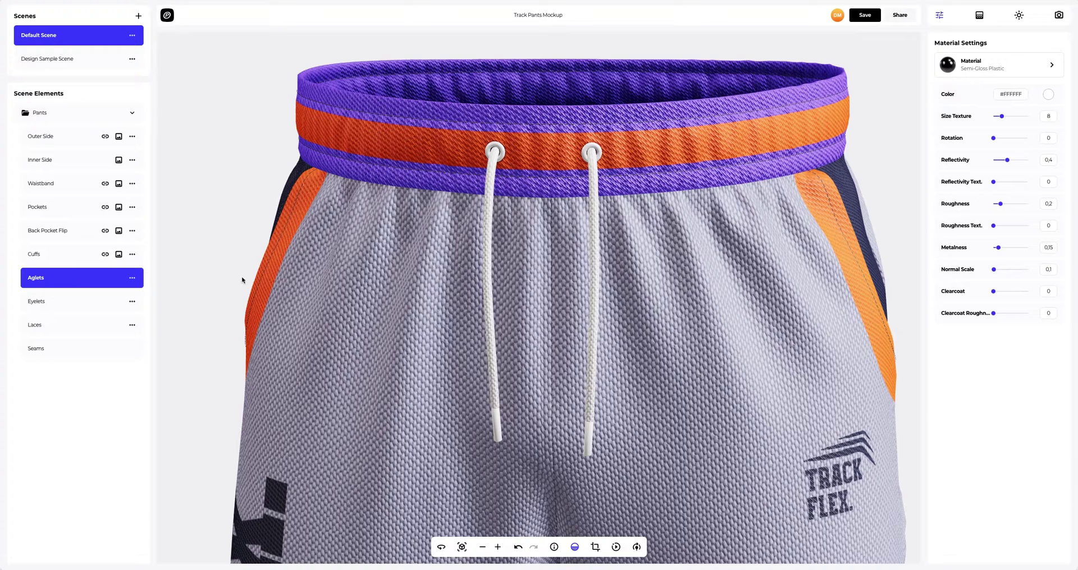
pyautogui.click(1046, 96)
pyautogui.write('#F75C03')
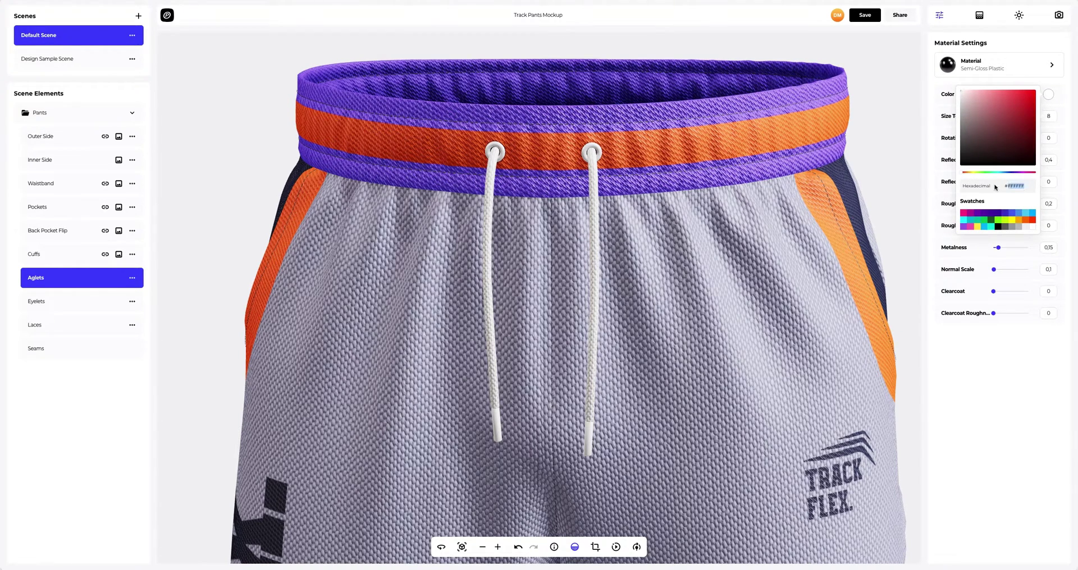
pyautogui.click(947, 356)
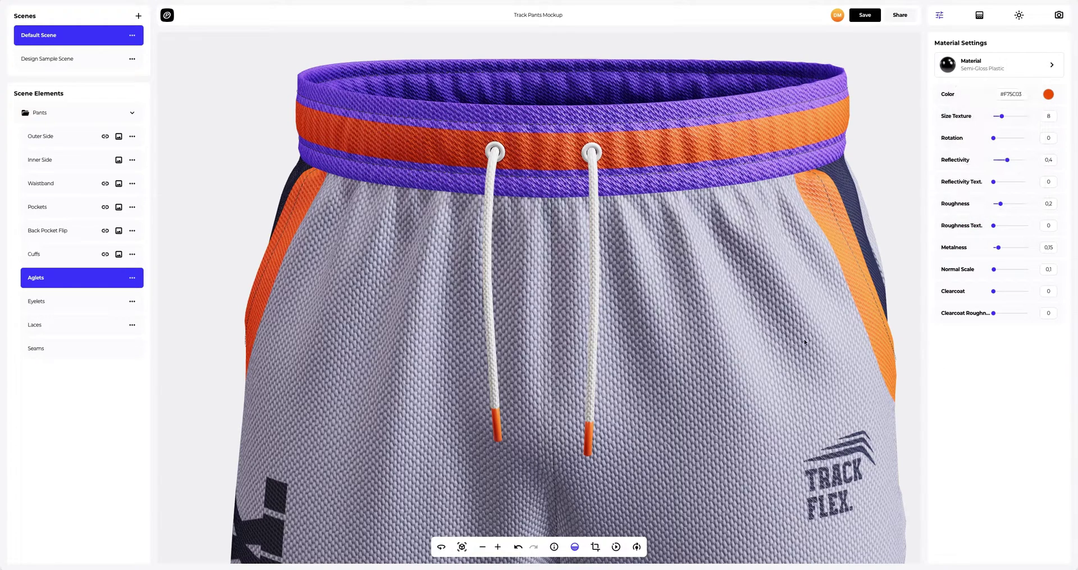
# Copy the aglets' material and paste it onto the eyelets.
pyautogui.click(131, 279)
pyautogui.click(179, 281)
pyautogui.click(90, 300)
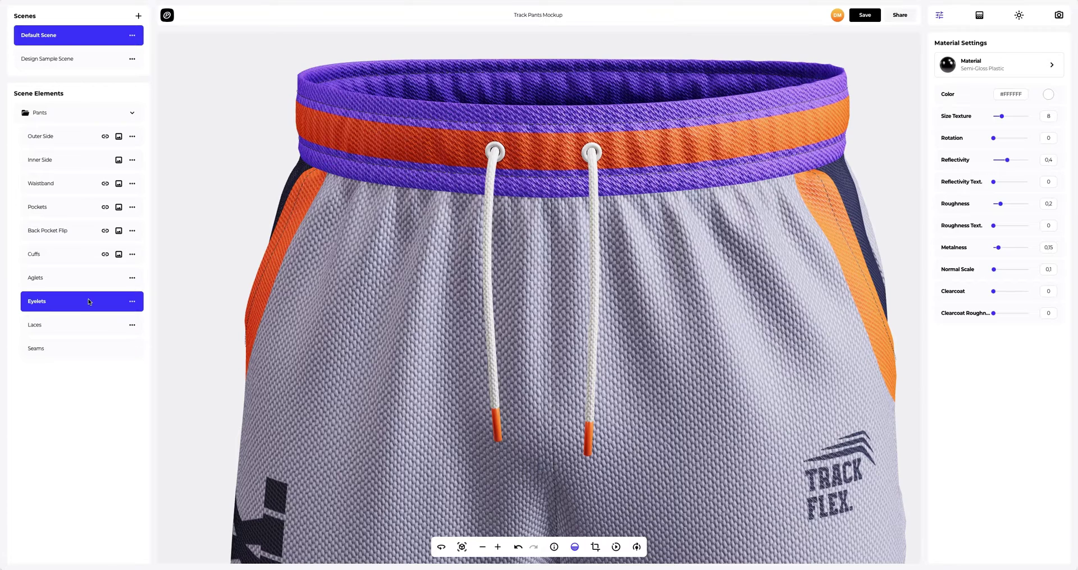
pyautogui.click(131, 303)
pyautogui.click(166, 329)
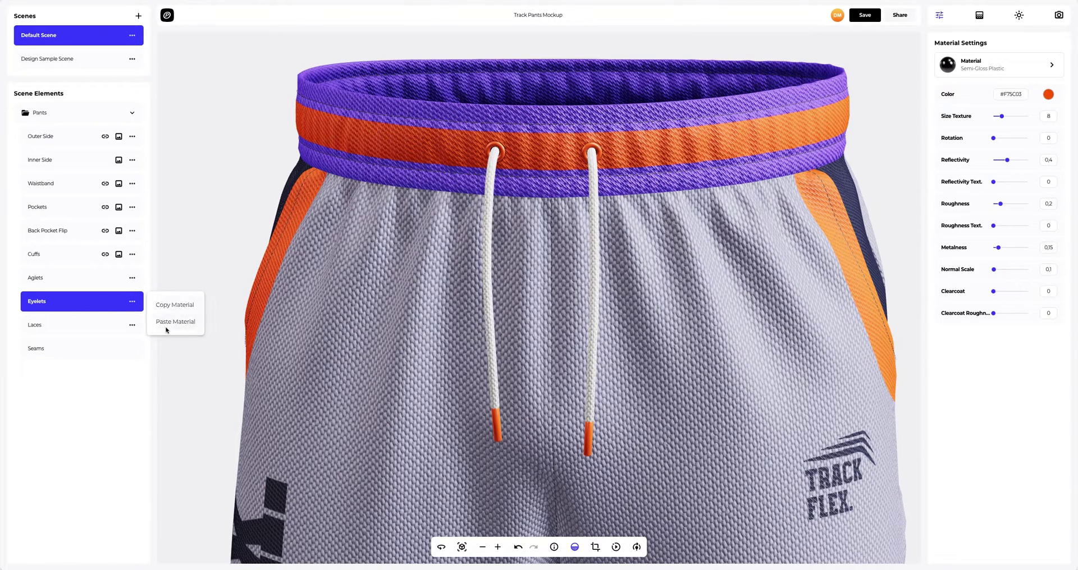
# Change the color of the laces to #2D3047.
pyautogui.click(75, 326)
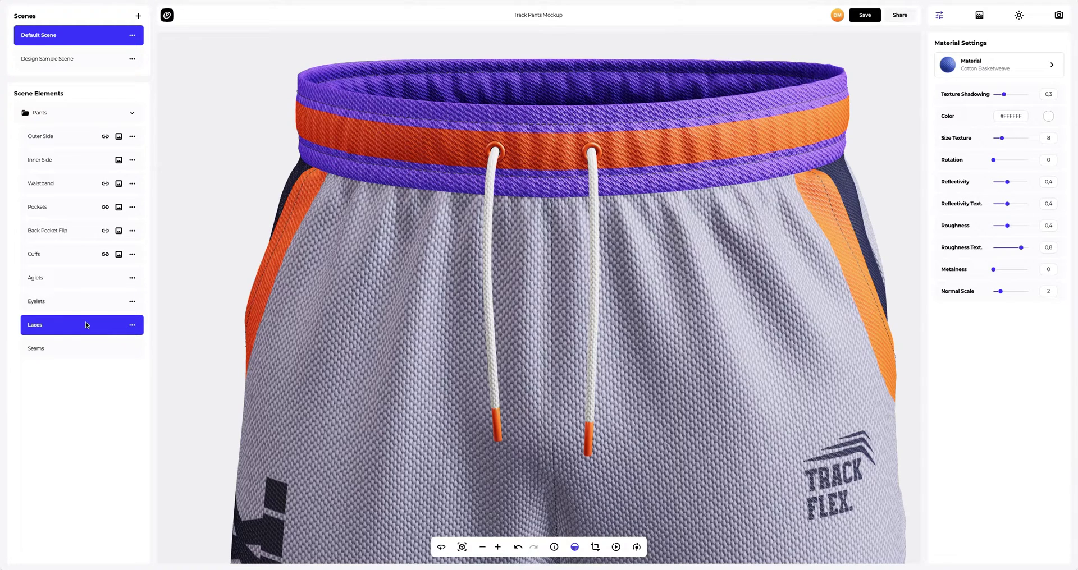
pyautogui.click(1047, 117)
pyautogui.click(983, 211)
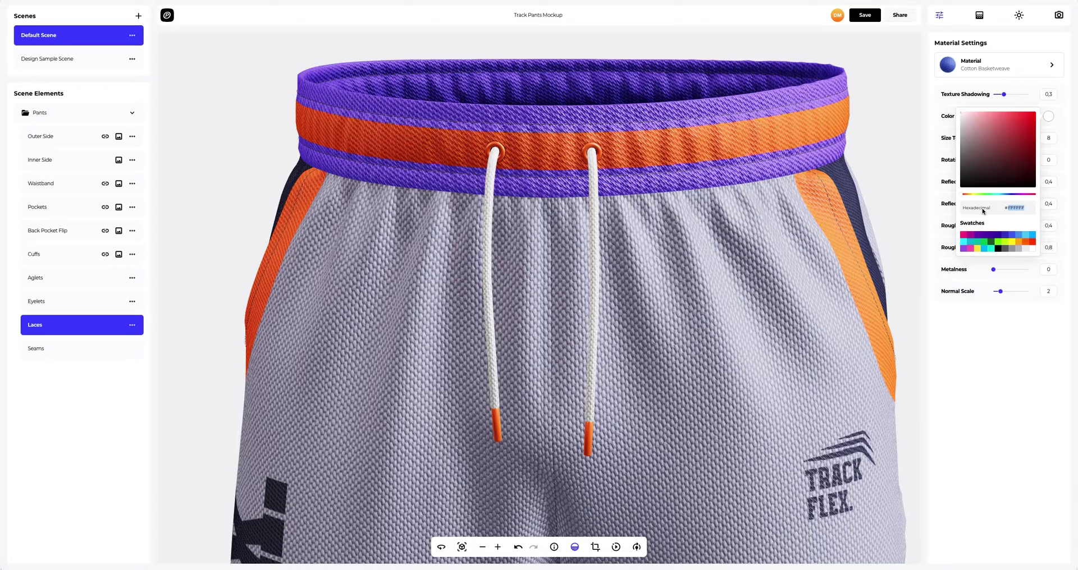
pyautogui.write('2D3047')
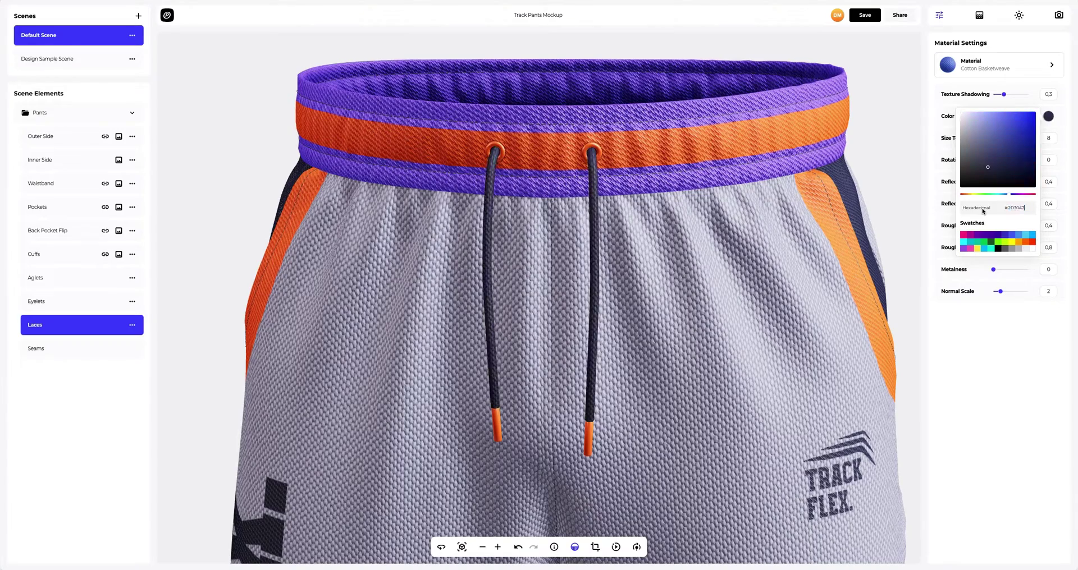
pyautogui.click(927, 240)
# Copy the waistband's material and paste it onto the cuffs at the ankles.
pyautogui.scroll(-10, 539, 367)
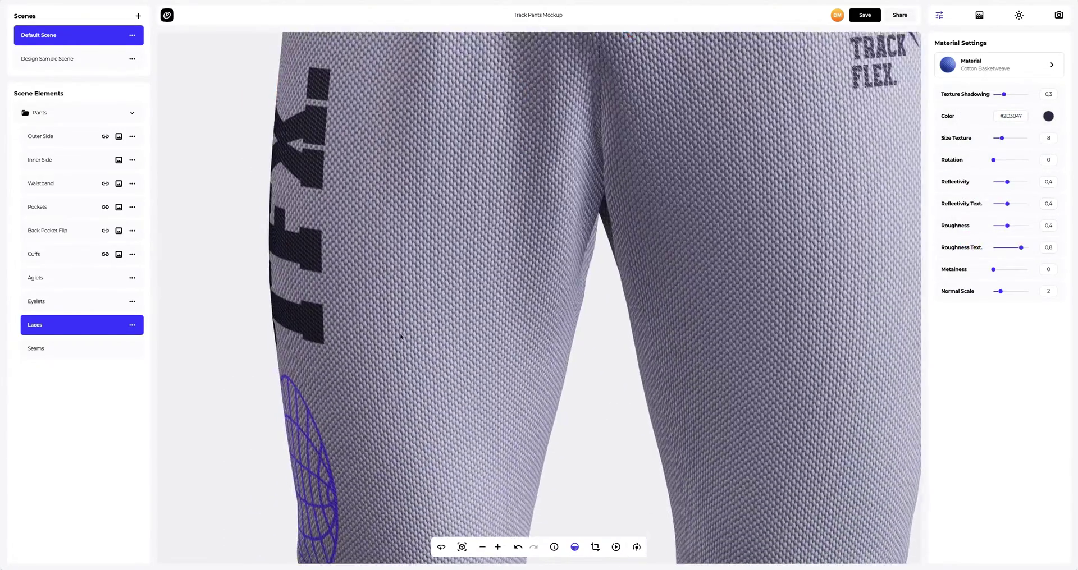
pyautogui.scroll(-8, 419, 388)
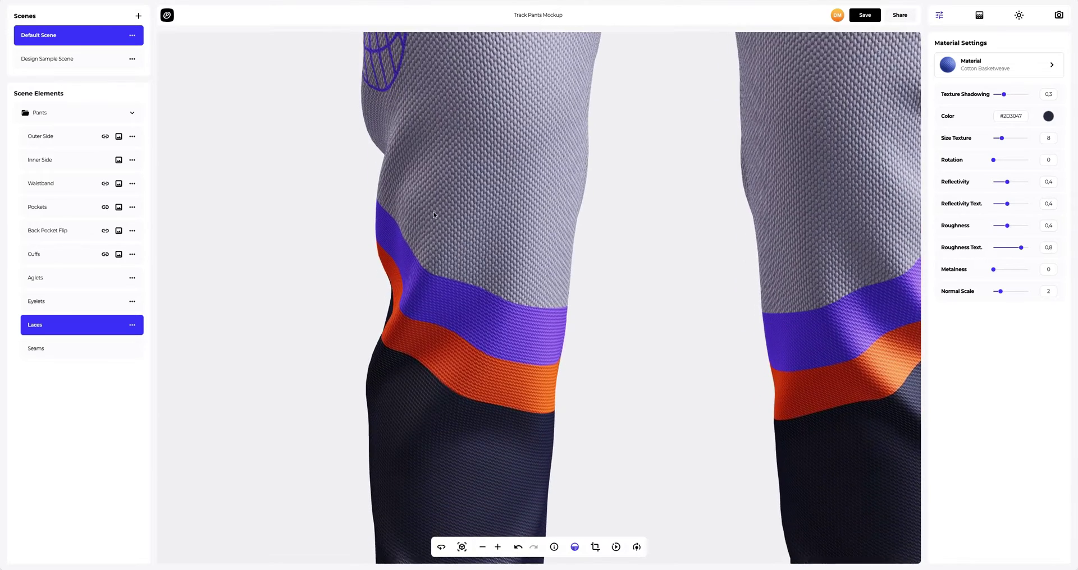
pyautogui.scroll(-8, 432, 221)
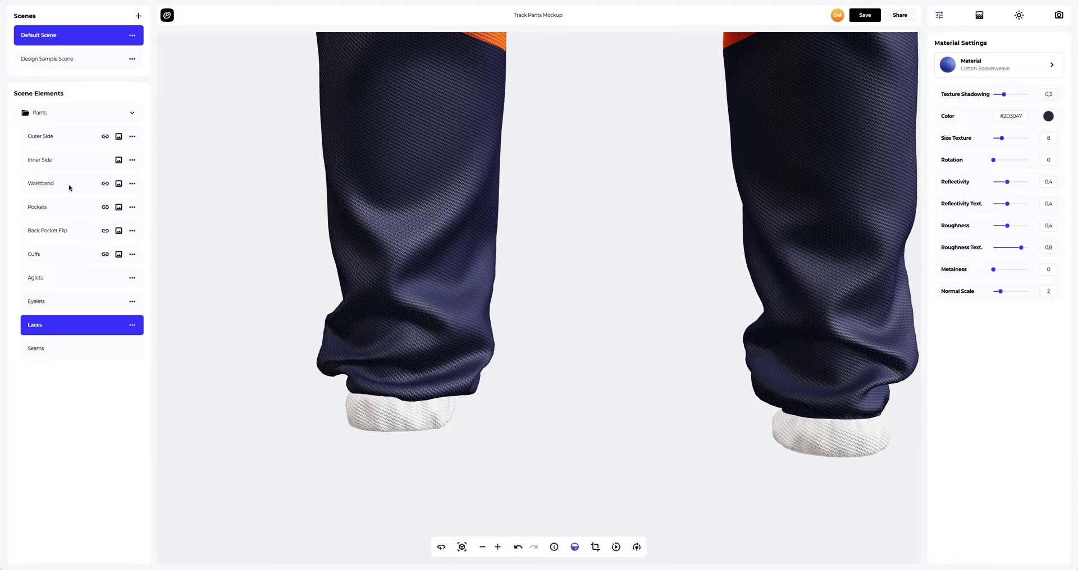
pyautogui.click(113, 183)
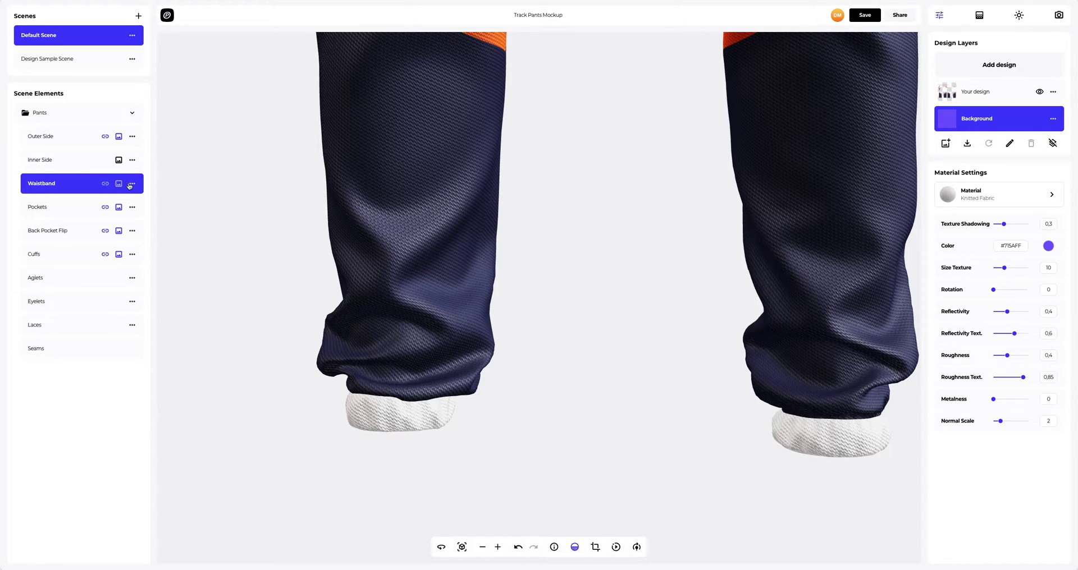
pyautogui.click(133, 185)
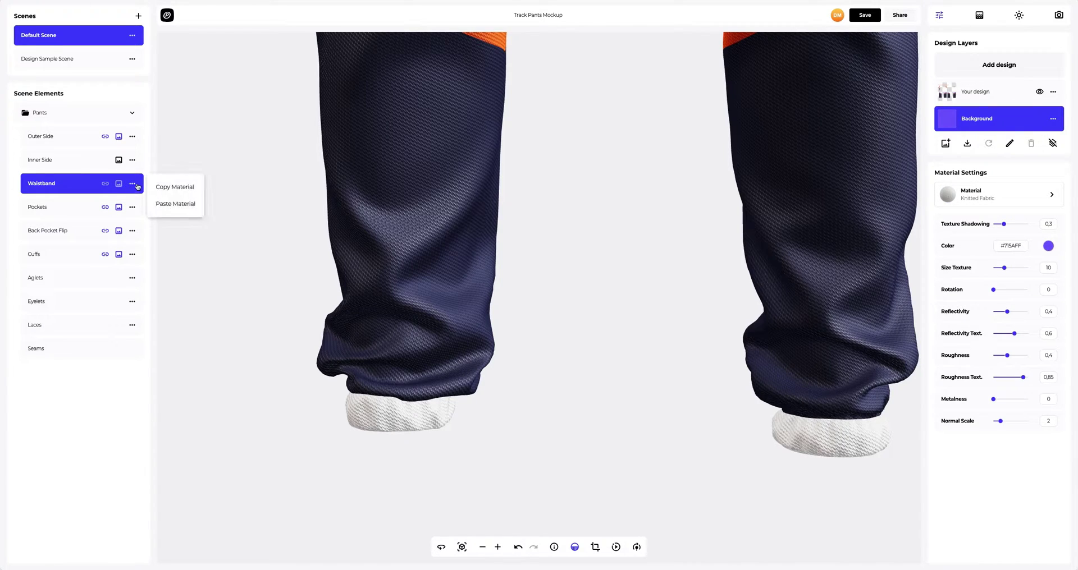
pyautogui.click(177, 190)
pyautogui.click(55, 257)
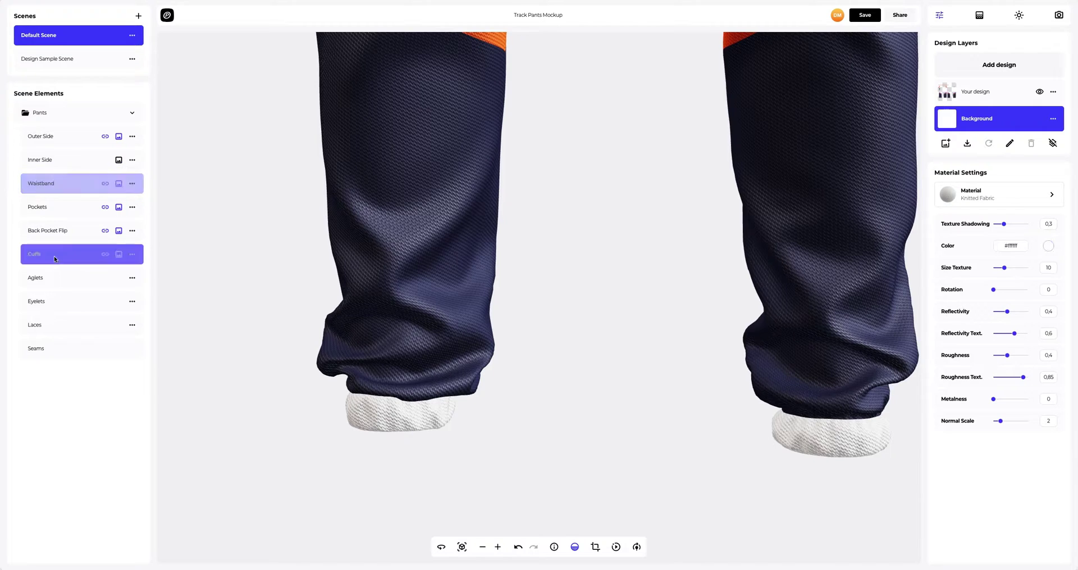
pyautogui.click(133, 255)
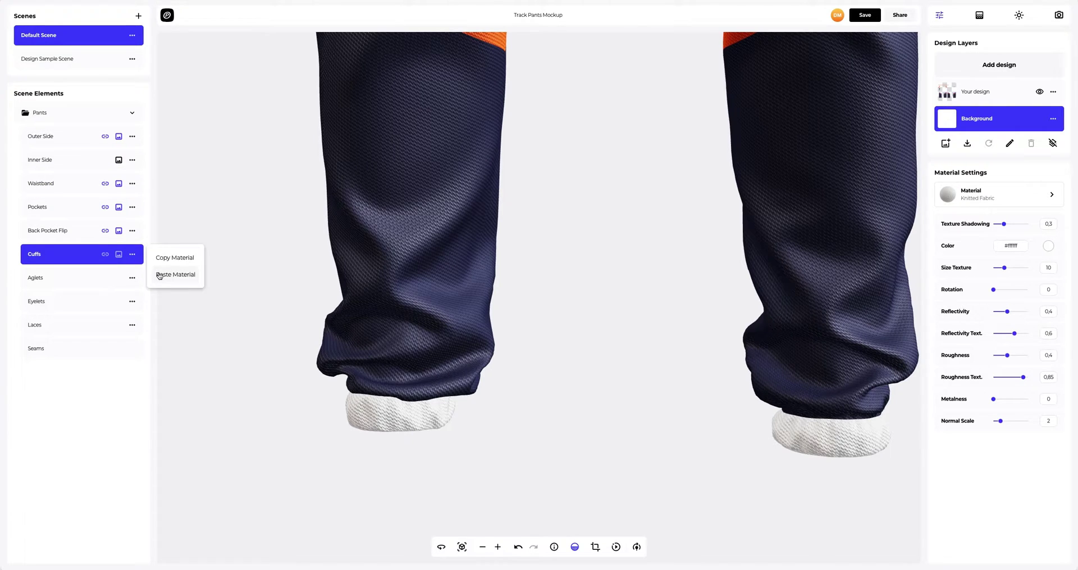
pyautogui.click(159, 274)
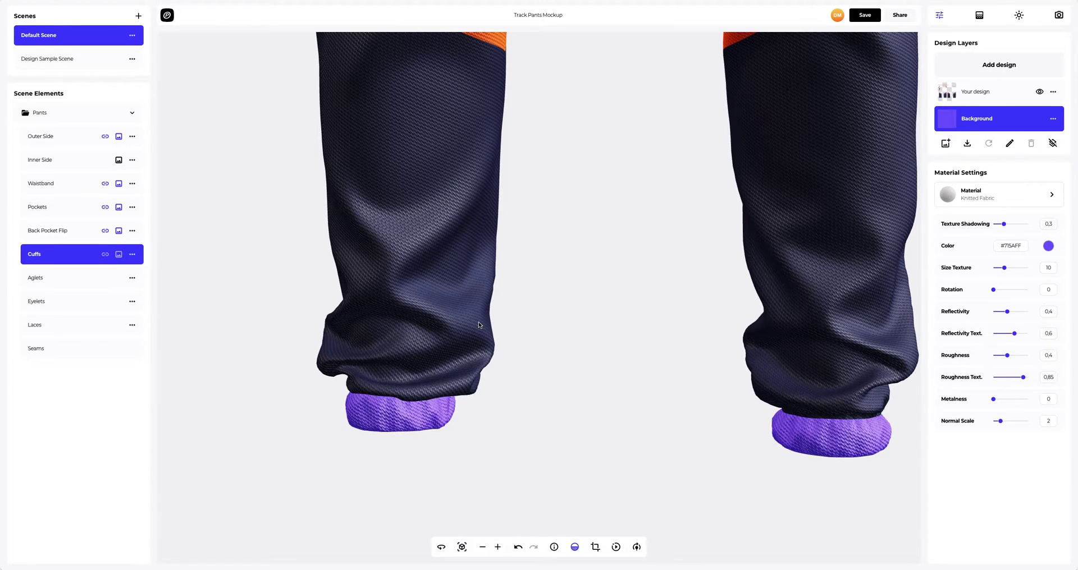
# Set the background color of the pants' inner side to #F75C03.
pyautogui.click(461, 546)
pyautogui.click(464, 552)
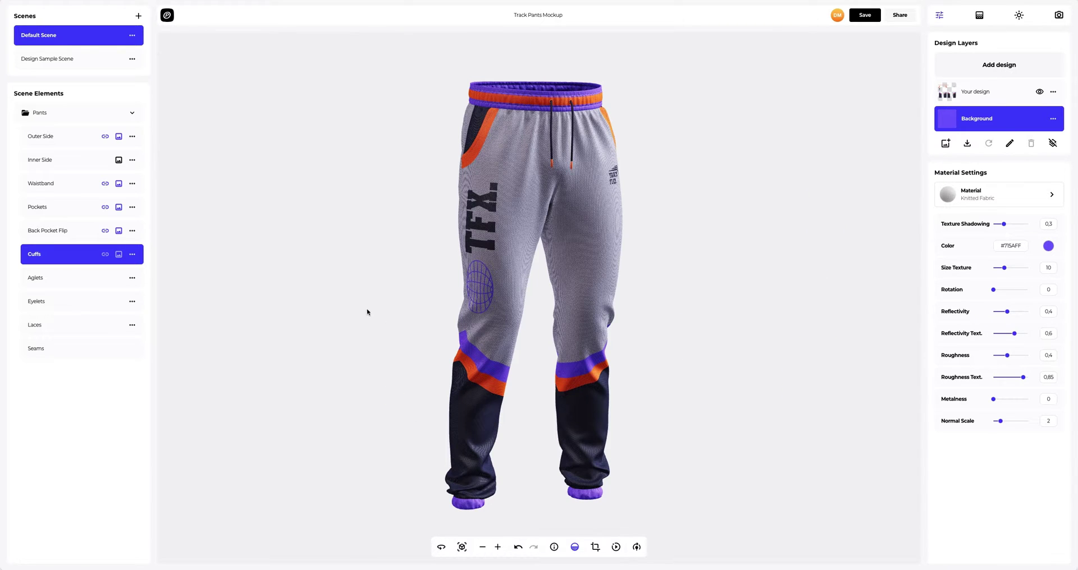
pyautogui.moveTo(278, 302); pyautogui.dragTo(773, 353)
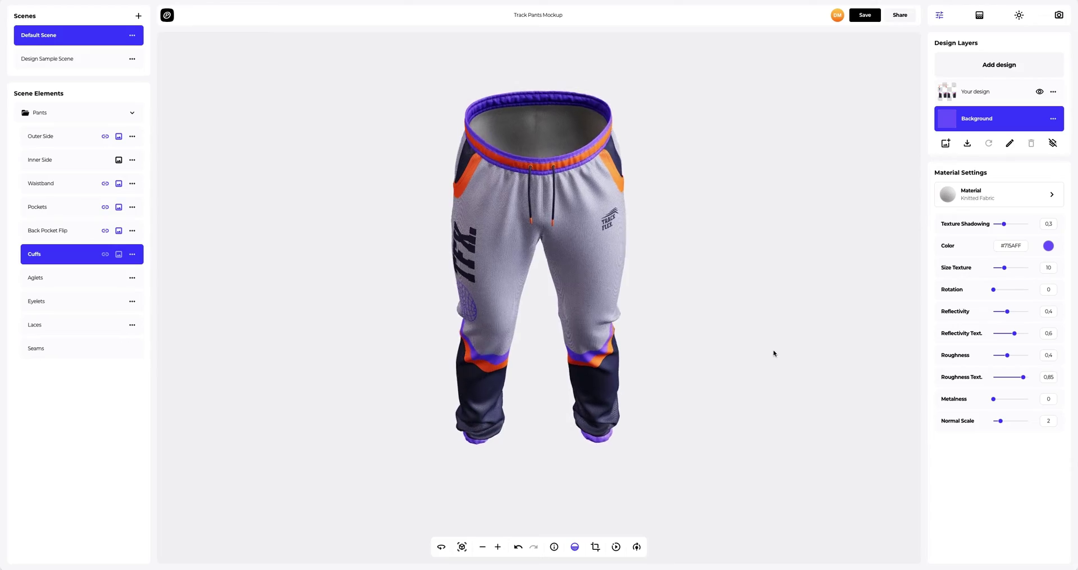
pyautogui.scroll(6, 608, 238)
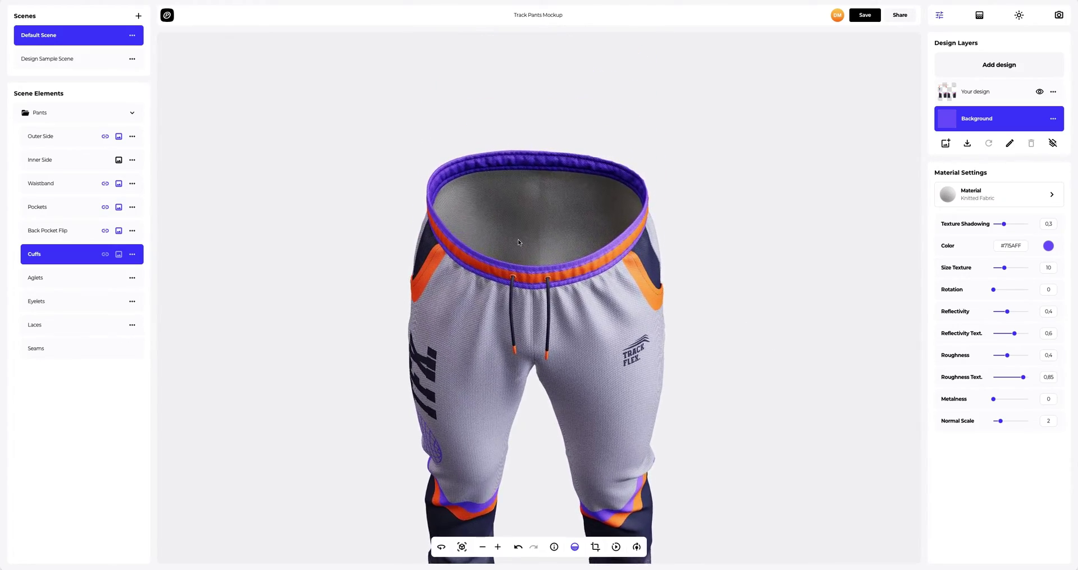
pyautogui.scroll(4, 518, 243)
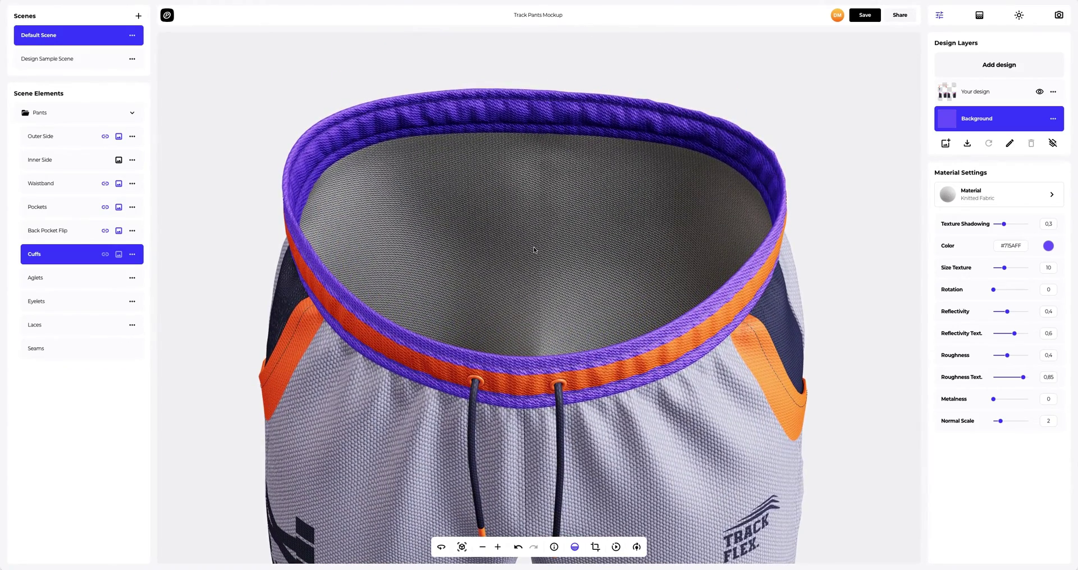
pyautogui.click(48, 164)
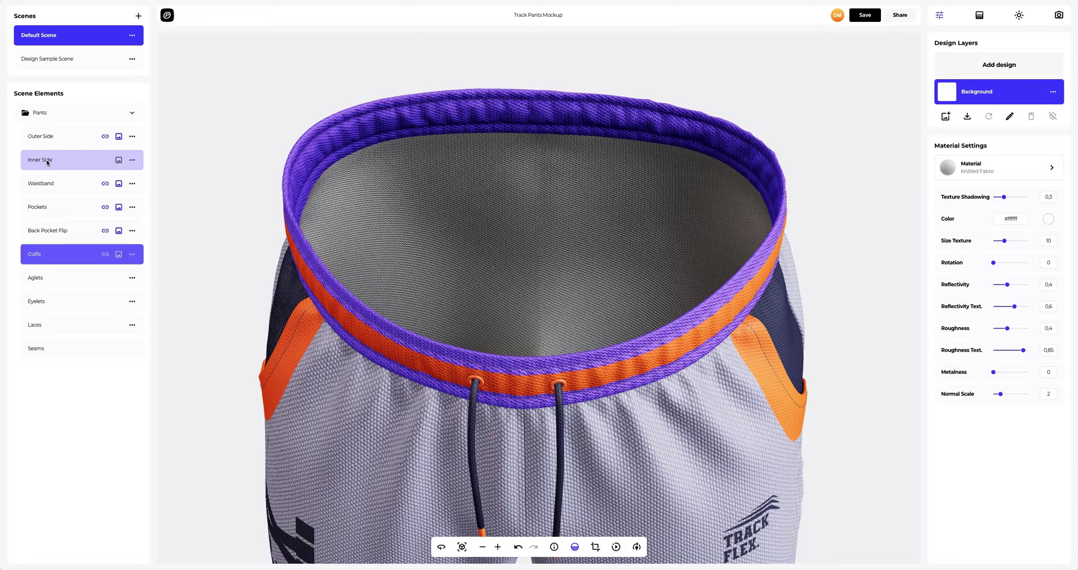
pyautogui.click(1048, 219)
pyautogui.click(995, 311)
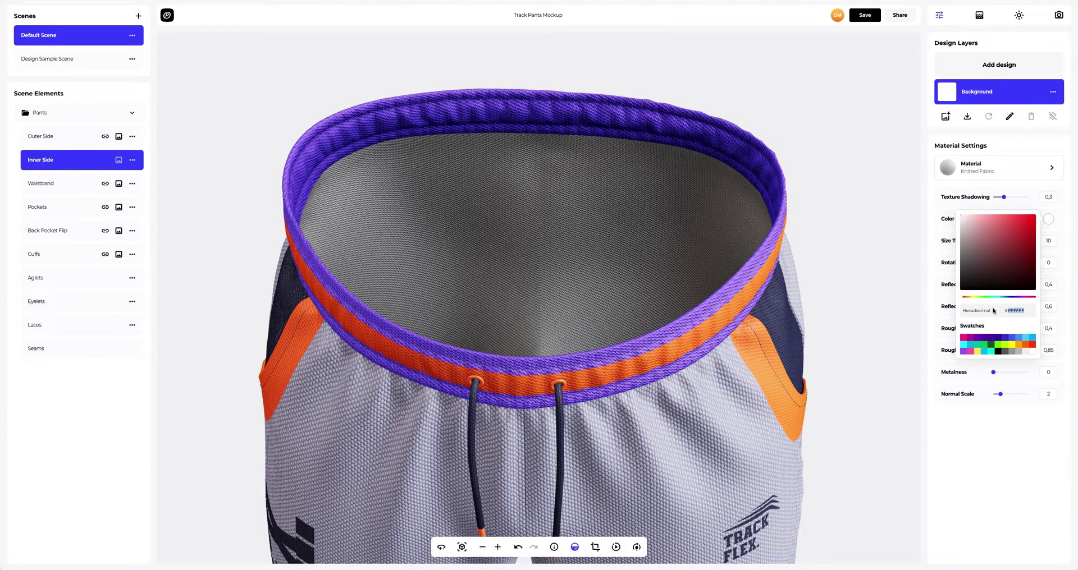
pyautogui.write('#F75C03')
pyautogui.click(945, 424)
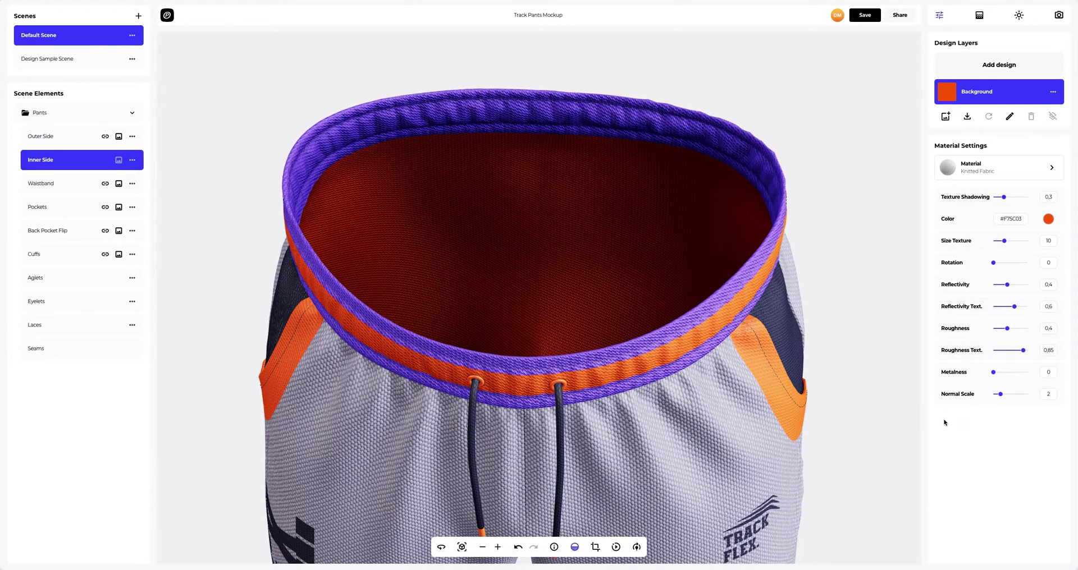
# Set the scene background to a solid greyish lavender, #ACACC1.
pyautogui.scroll(-5, 730, 376)
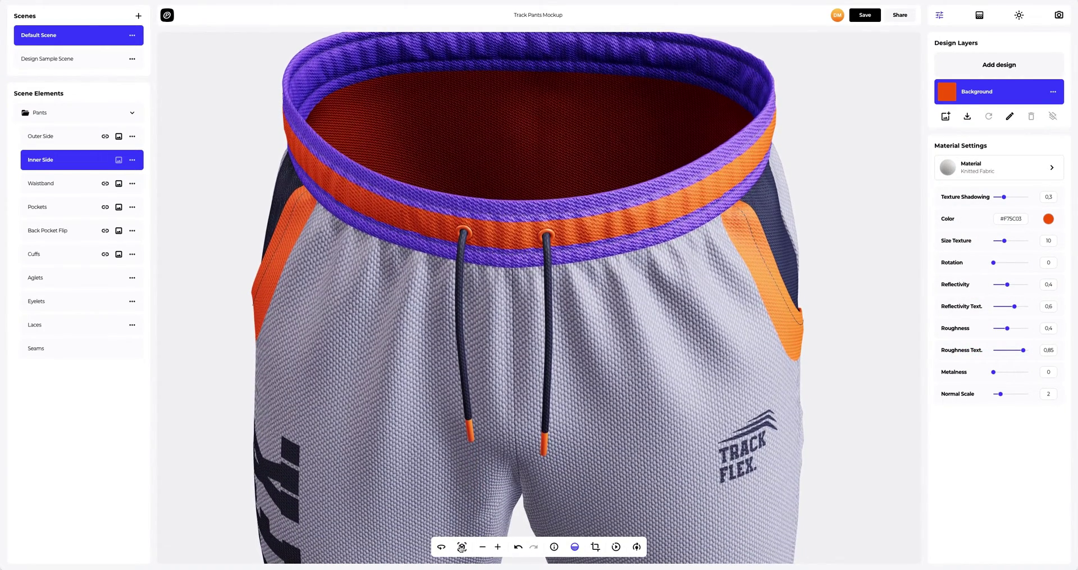
pyautogui.click(461, 548)
pyautogui.moveTo(393, 339); pyautogui.dragTo(836, 337)
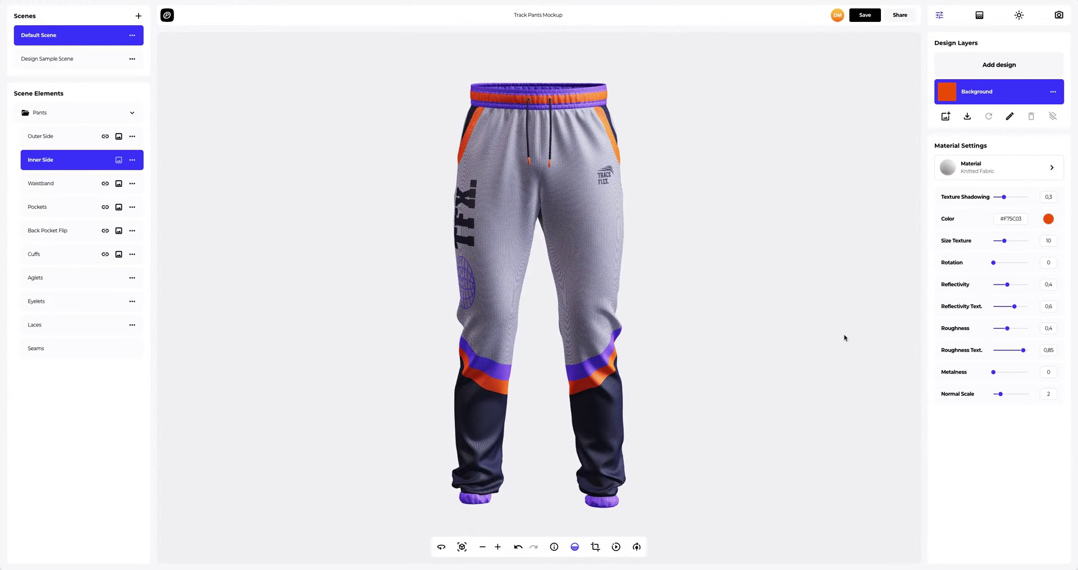
pyautogui.click(979, 15)
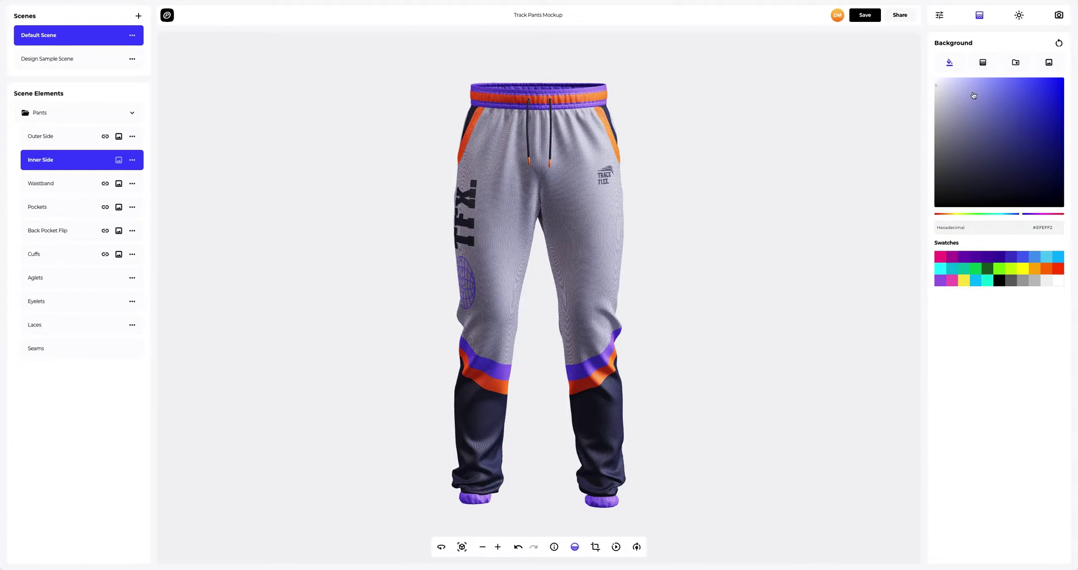
pyautogui.moveTo(973, 94); pyautogui.dragTo(949, 112)
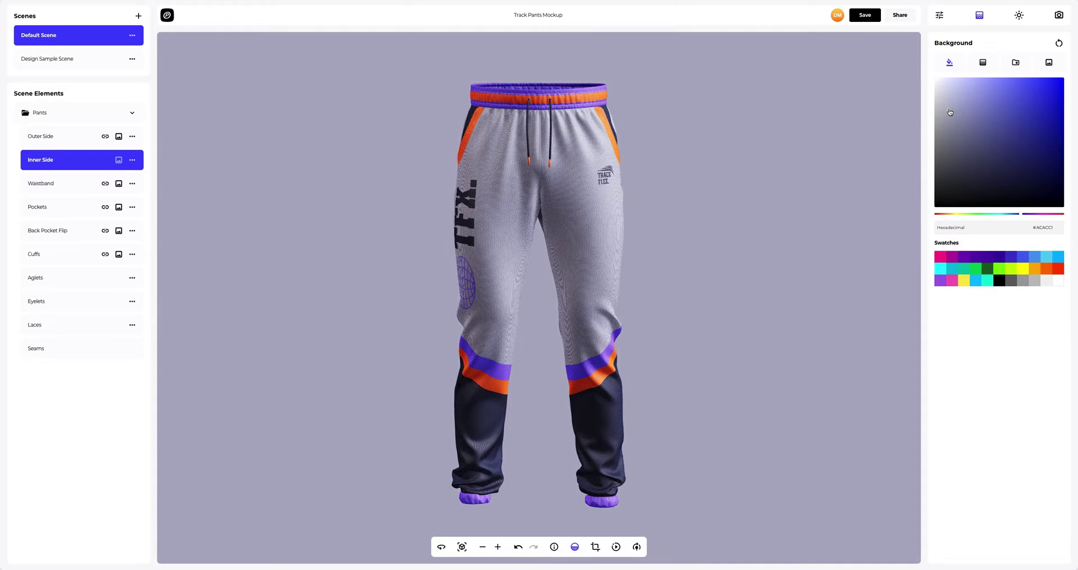
# Change the scene background to a radial gradient with Color A #FFFFFF and Color B #4361EE.
pyautogui.click(982, 62)
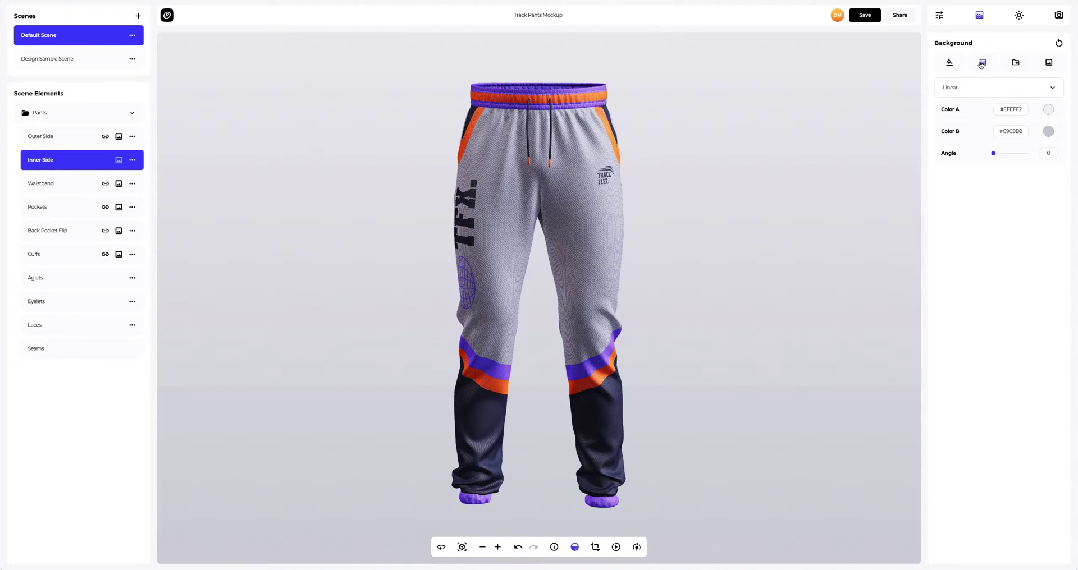
pyautogui.click(1048, 110)
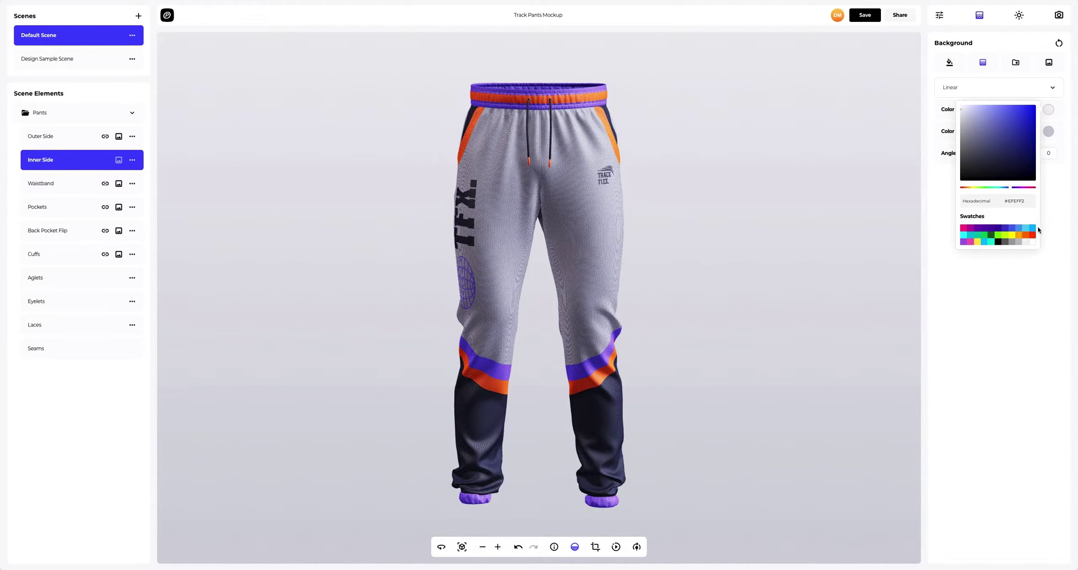
pyautogui.click(1032, 242)
pyautogui.click(1047, 131)
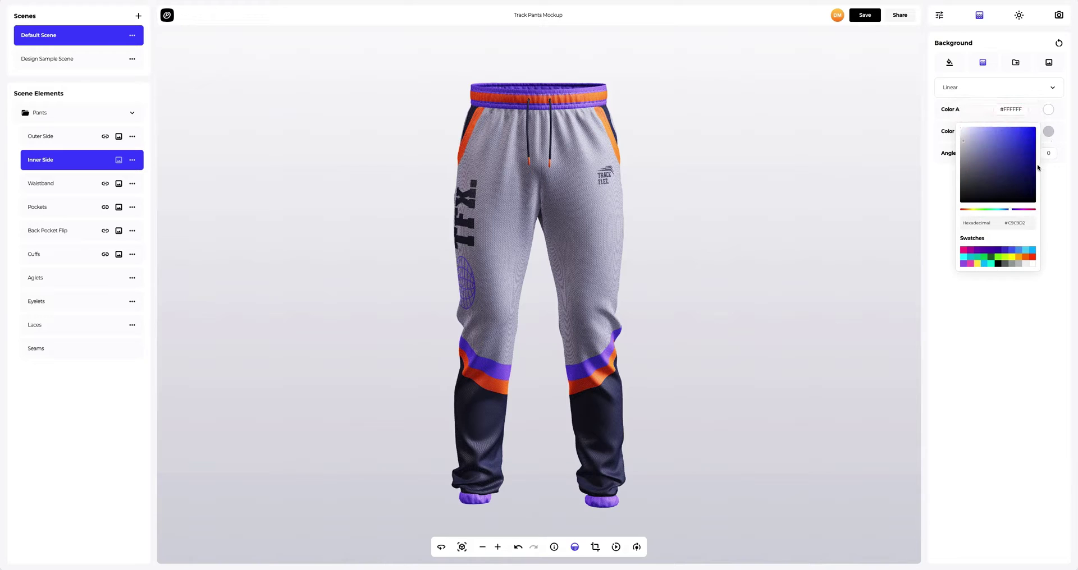
pyautogui.click(1011, 254)
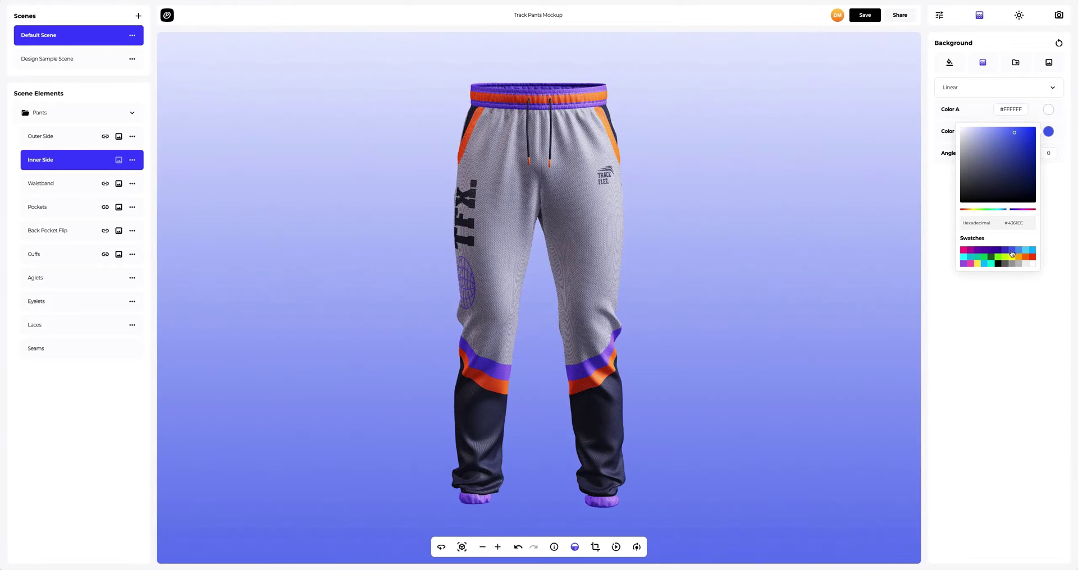
pyautogui.click(940, 244)
pyautogui.click(965, 89)
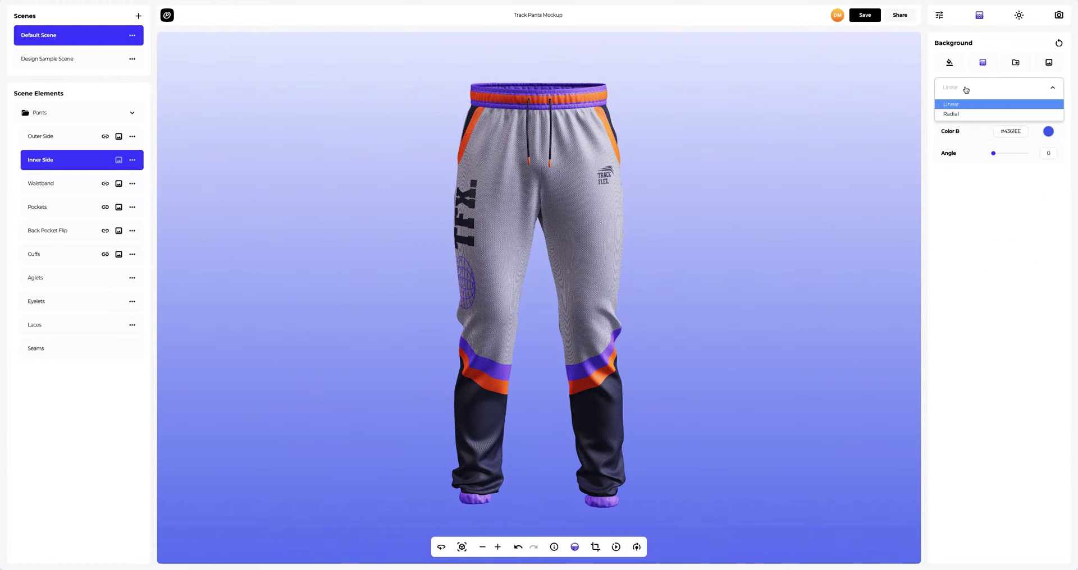
pyautogui.click(954, 114)
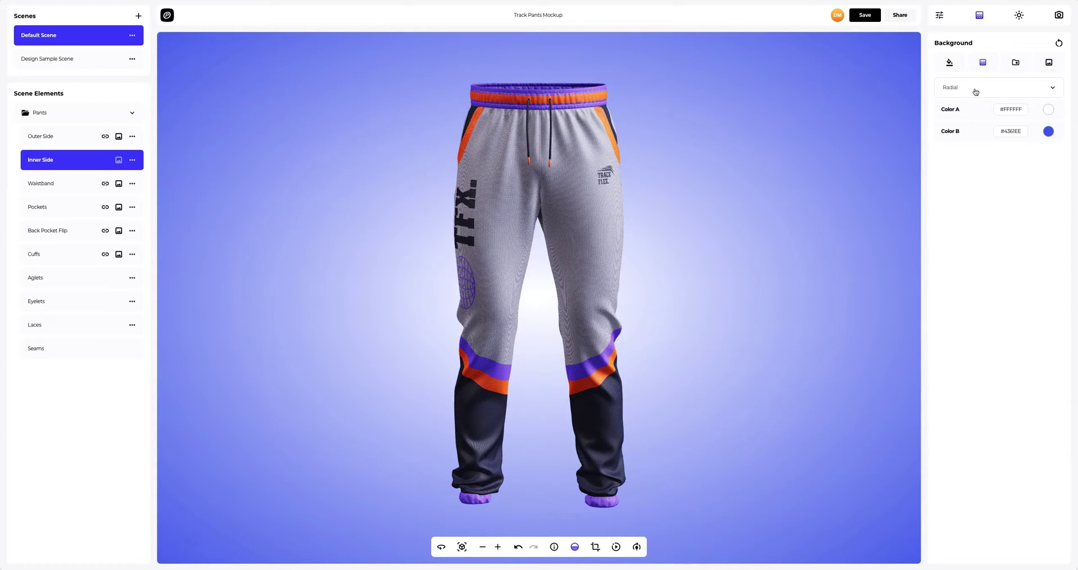
# Try several preset scene backgrounds: the pale blue, dark teal and purple-pink ones, and finally the bright blue gradient.
pyautogui.click(1015, 63)
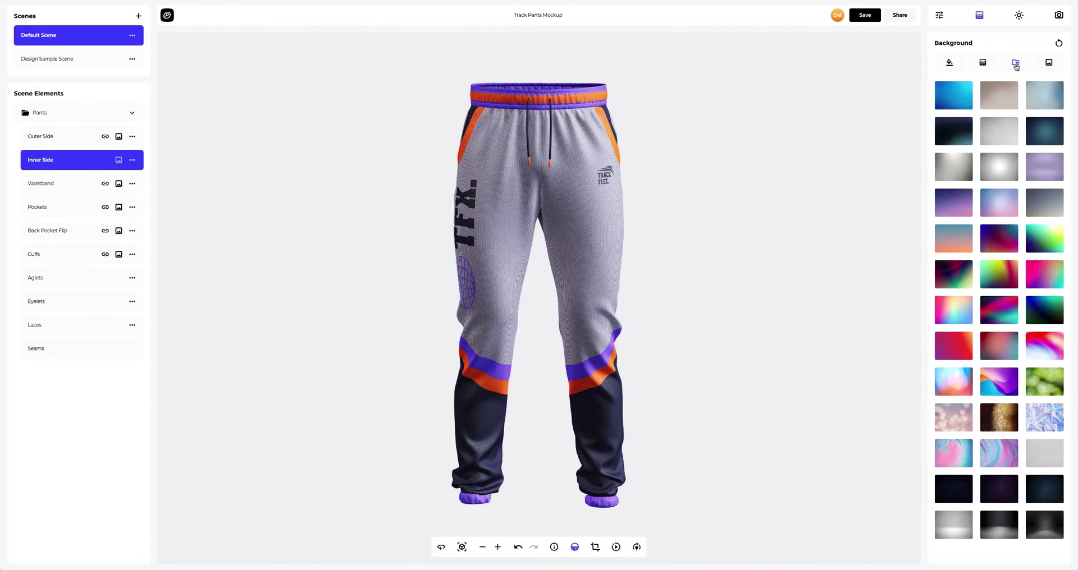
pyautogui.click(1045, 99)
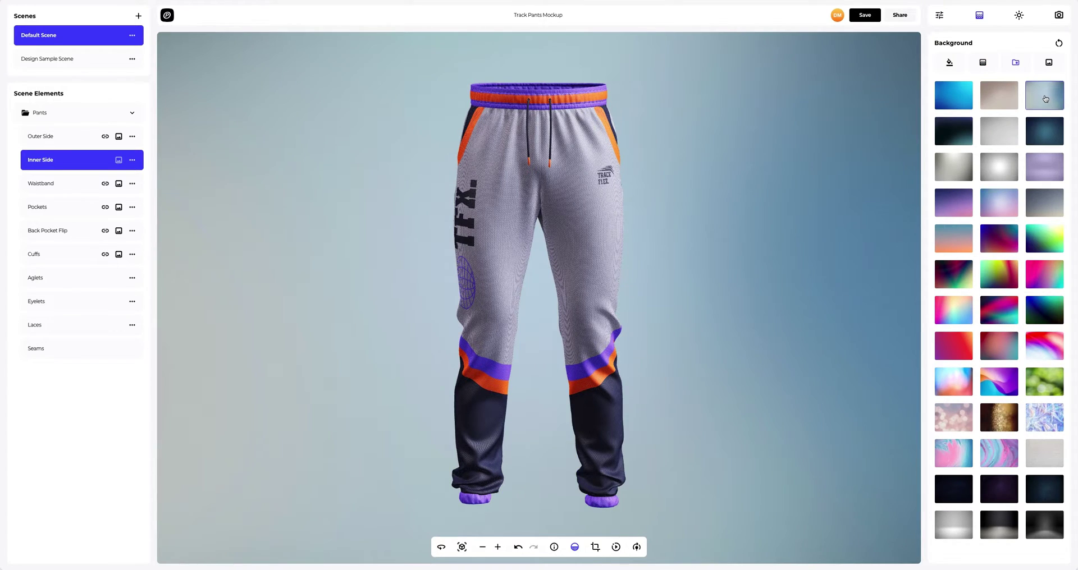
pyautogui.click(1044, 130)
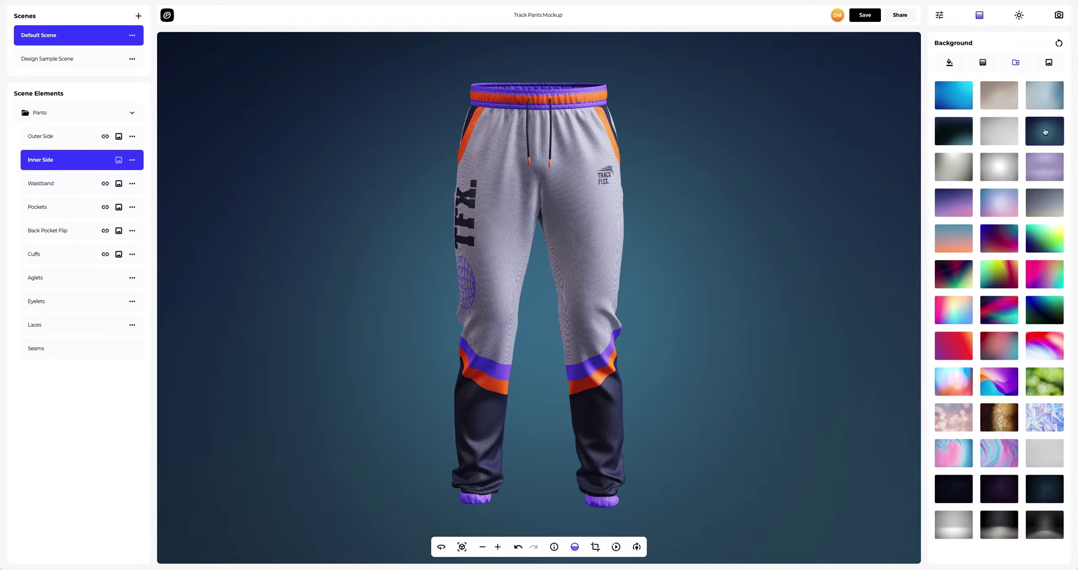
pyautogui.click(952, 207)
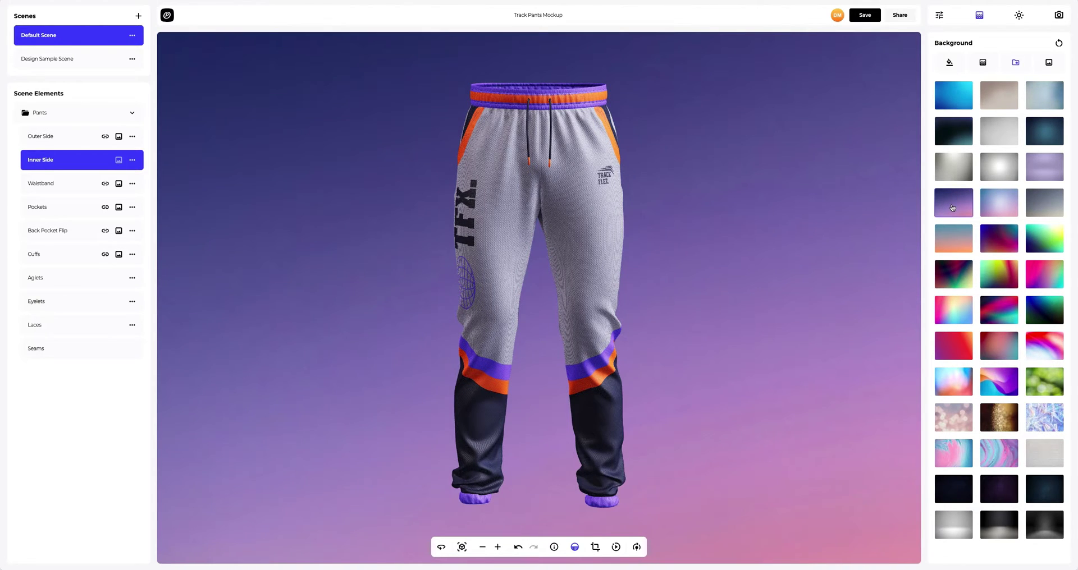
pyautogui.click(955, 99)
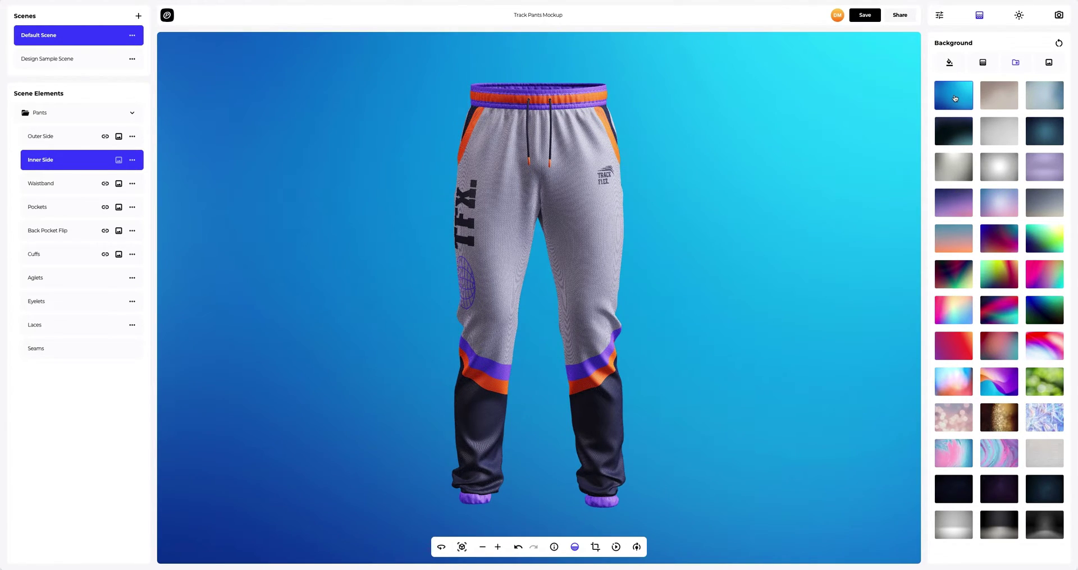
# Upload the PNG whose name starts with "baeaed96" from the 778 - Track Pants Mockup folder as scene background and turn off Frame Crop.
pyautogui.click(1046, 66)
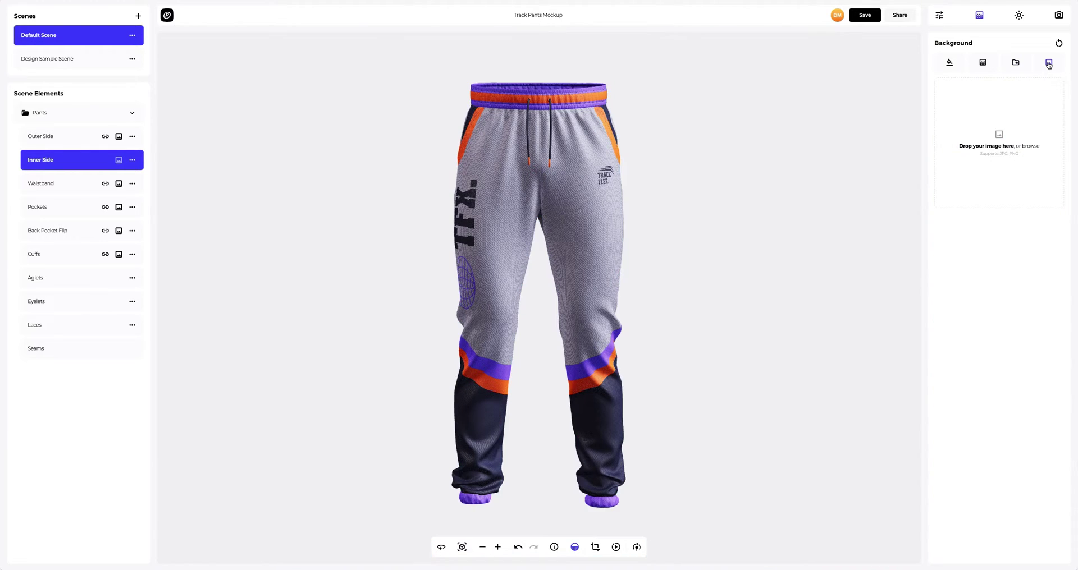
pyautogui.click(997, 135)
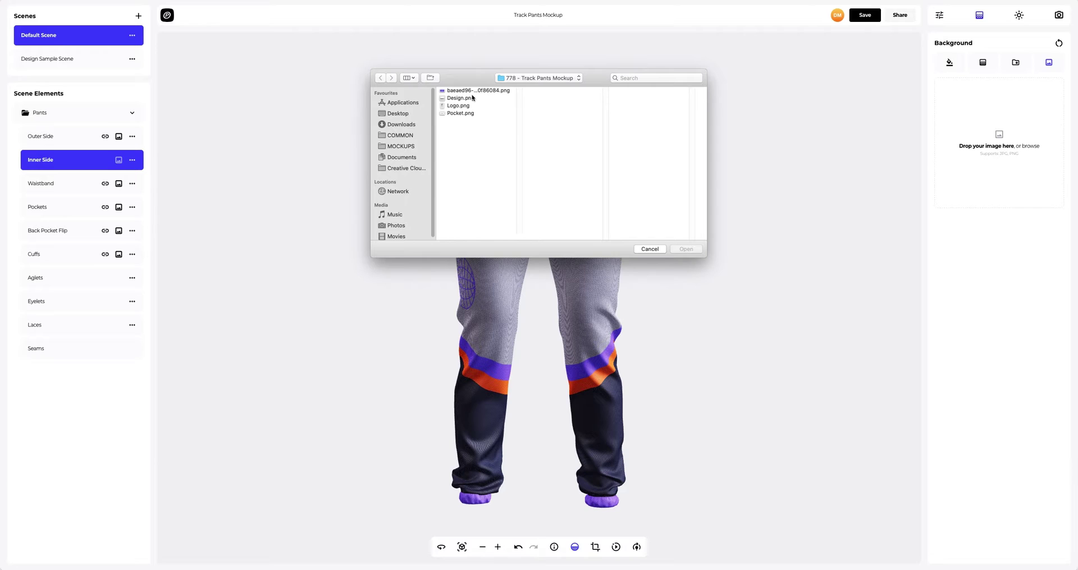
pyautogui.click(473, 93)
pyautogui.click(686, 249)
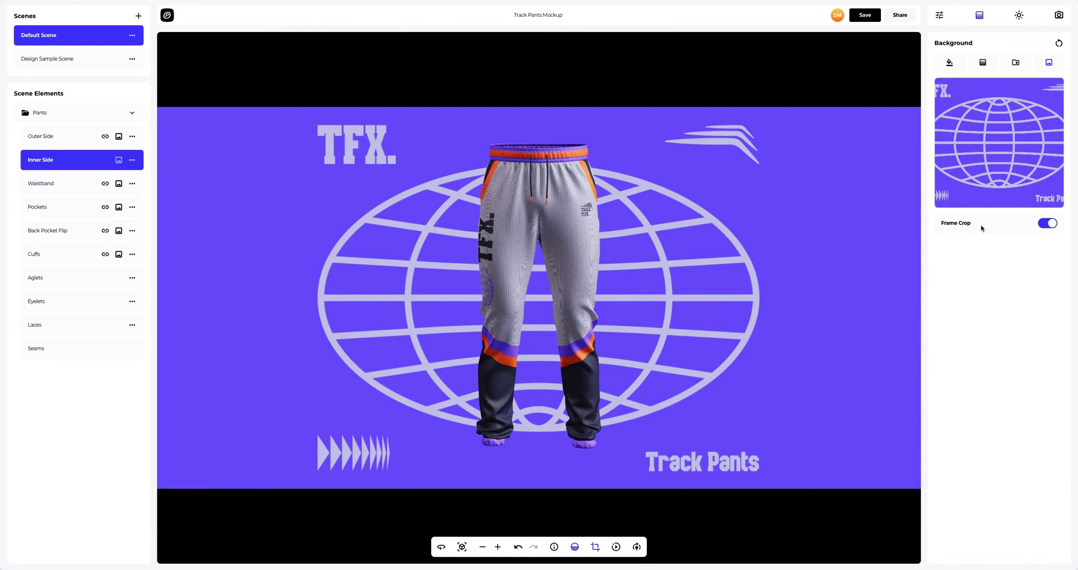
pyautogui.click(1047, 223)
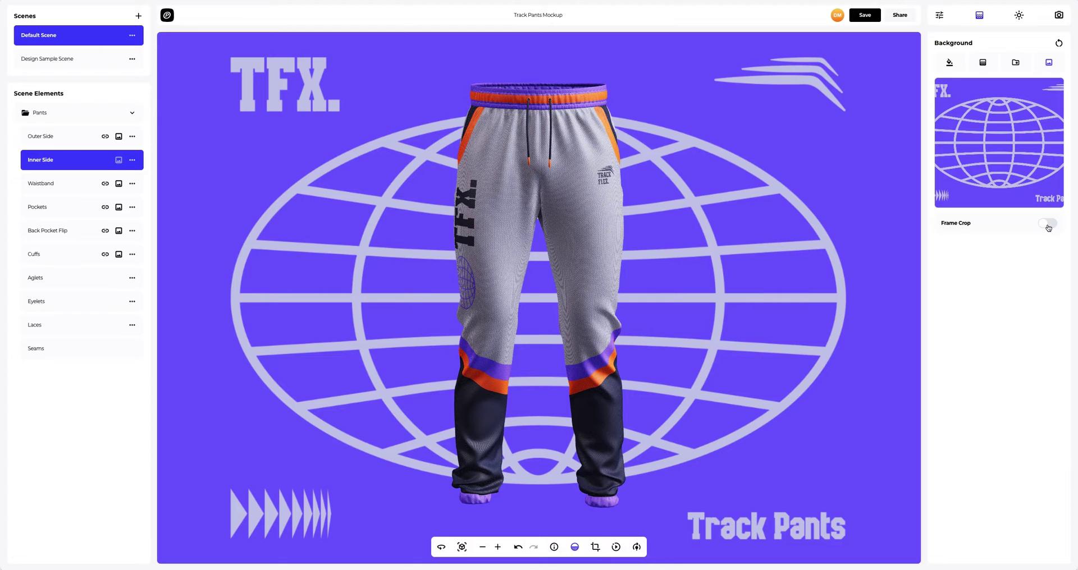
# Preview the motion playback options of the pants model, adjusting the slider of each one.
pyautogui.click(637, 547)
pyautogui.moveTo(639, 523); pyautogui.dragTo(659, 522)
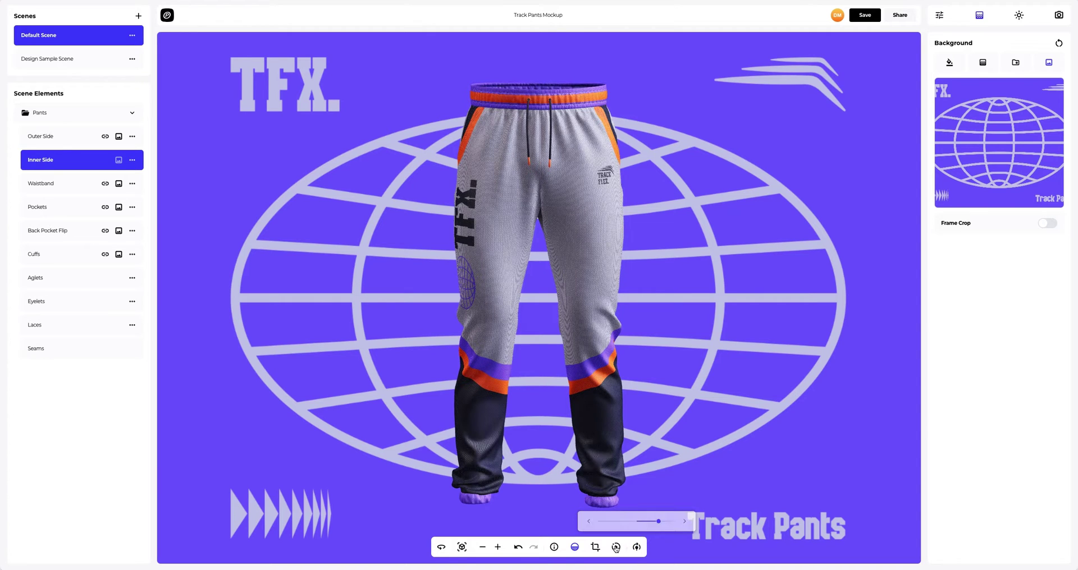
pyautogui.click(616, 543)
pyautogui.moveTo(617, 522); pyautogui.dragTo(628, 523)
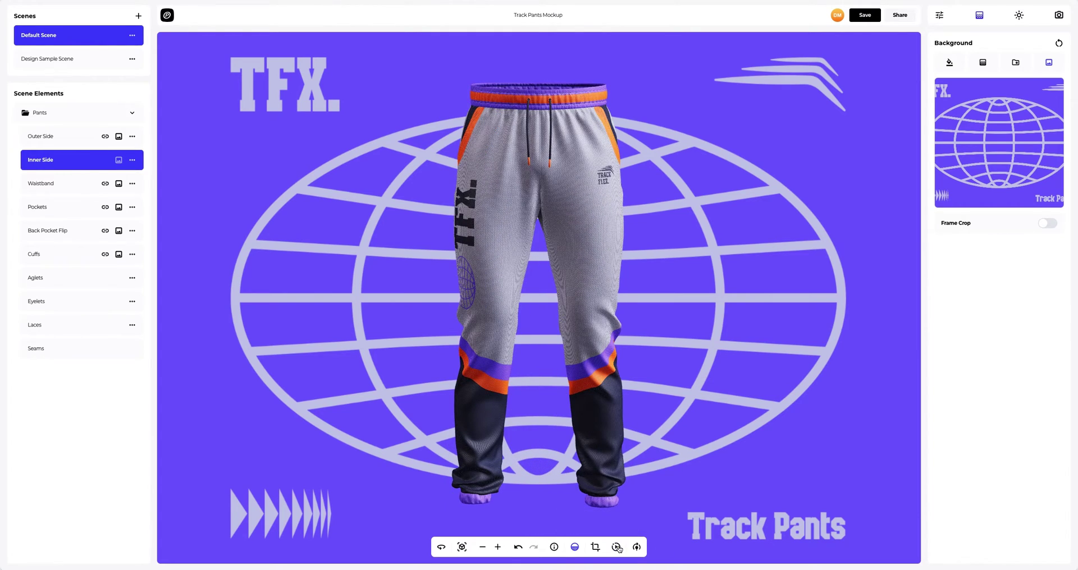
# Save the project and enable public access to it in the sharing settings.
pyautogui.click(863, 14)
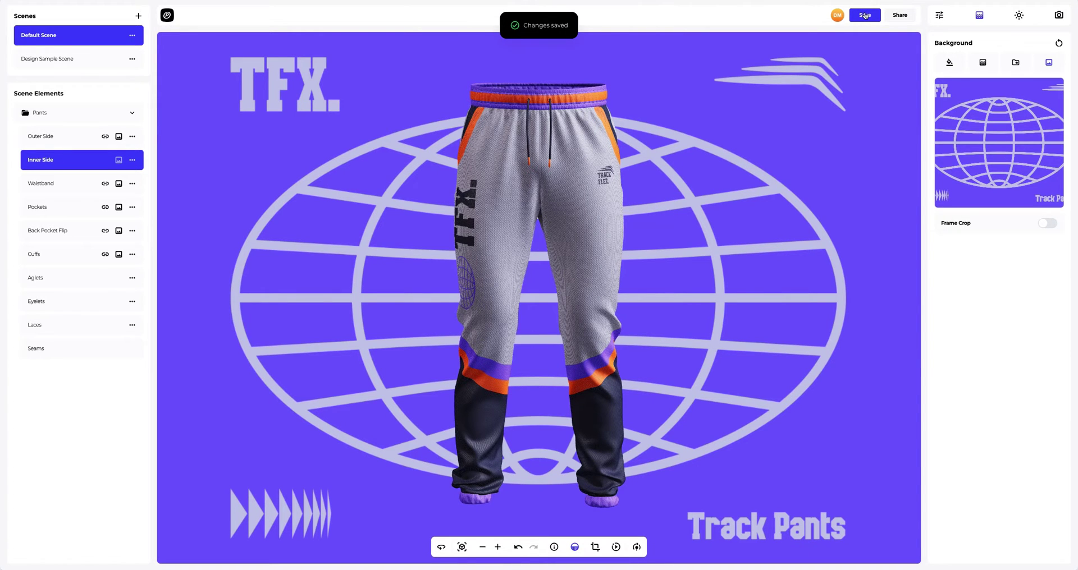
pyautogui.click(896, 17)
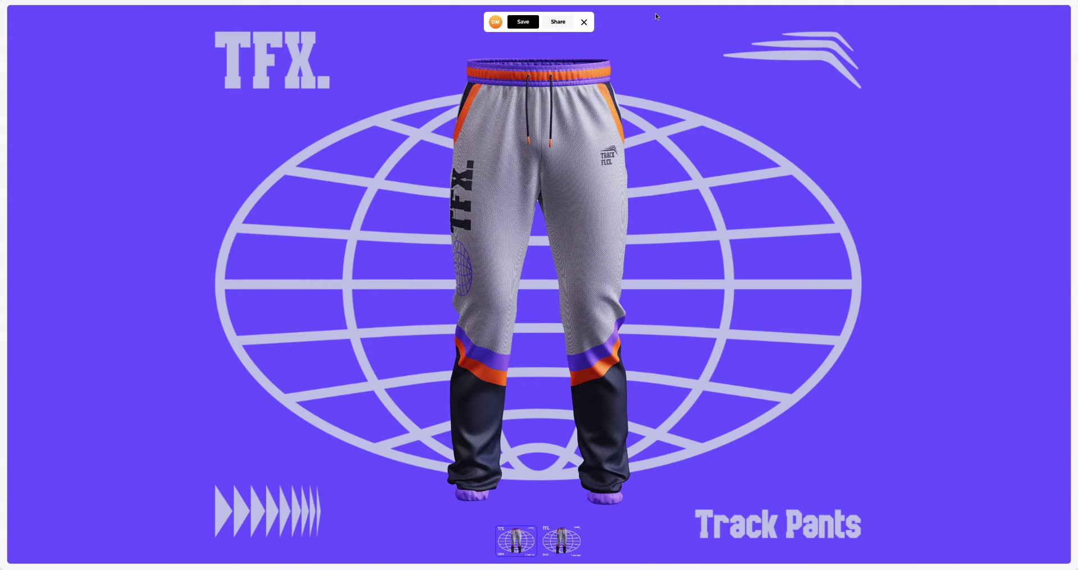
pyautogui.click(559, 22)
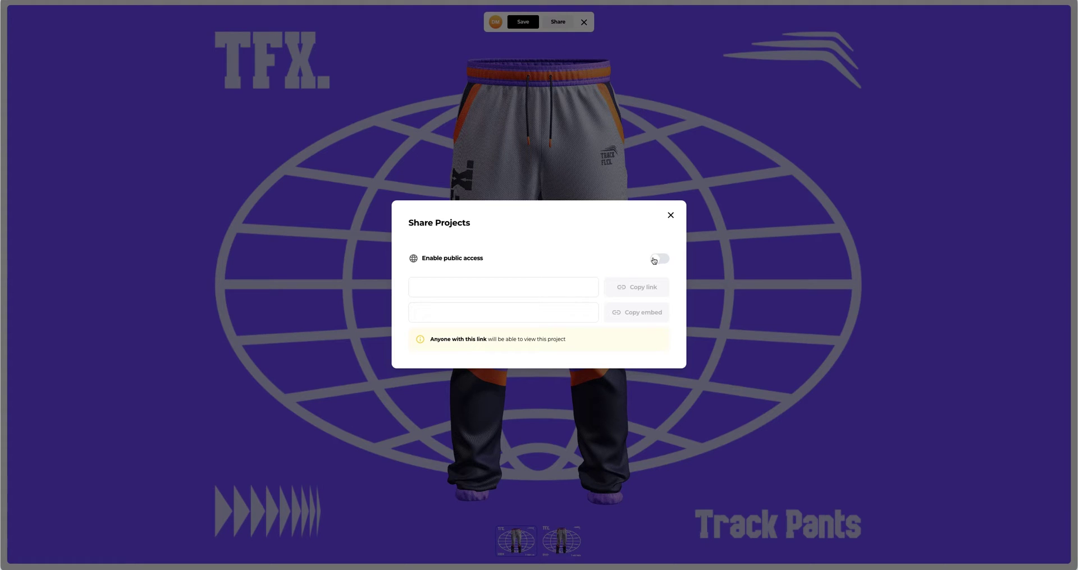
pyautogui.click(654, 261)
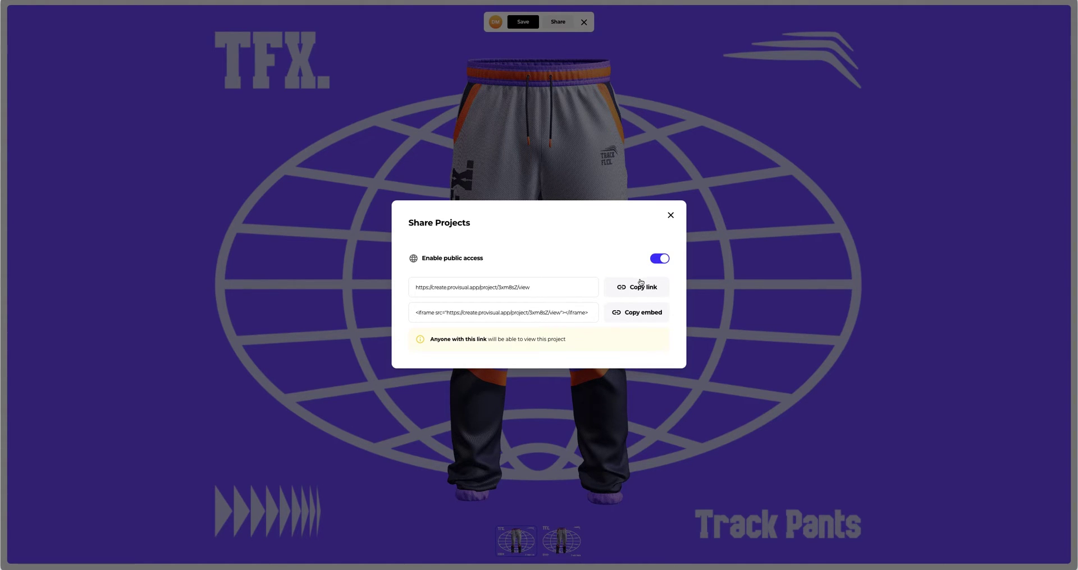